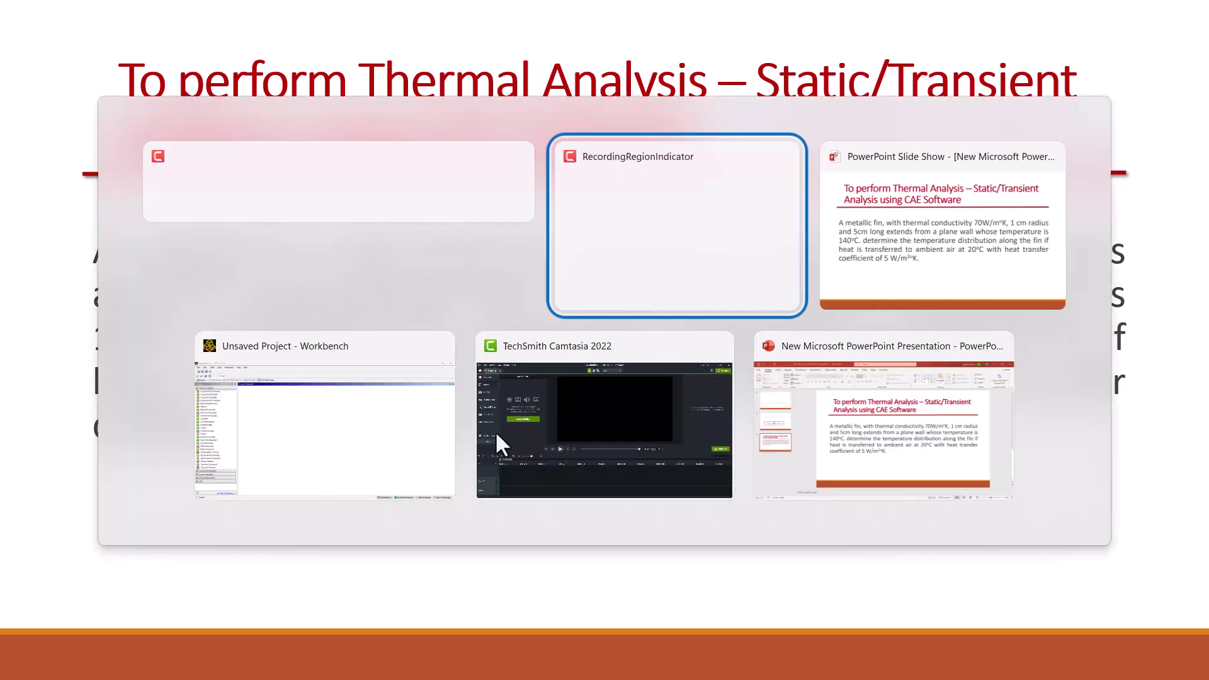
pyautogui.hotkey('alt', 'Tab')
pyautogui.hotkey('alt', 'Tab')
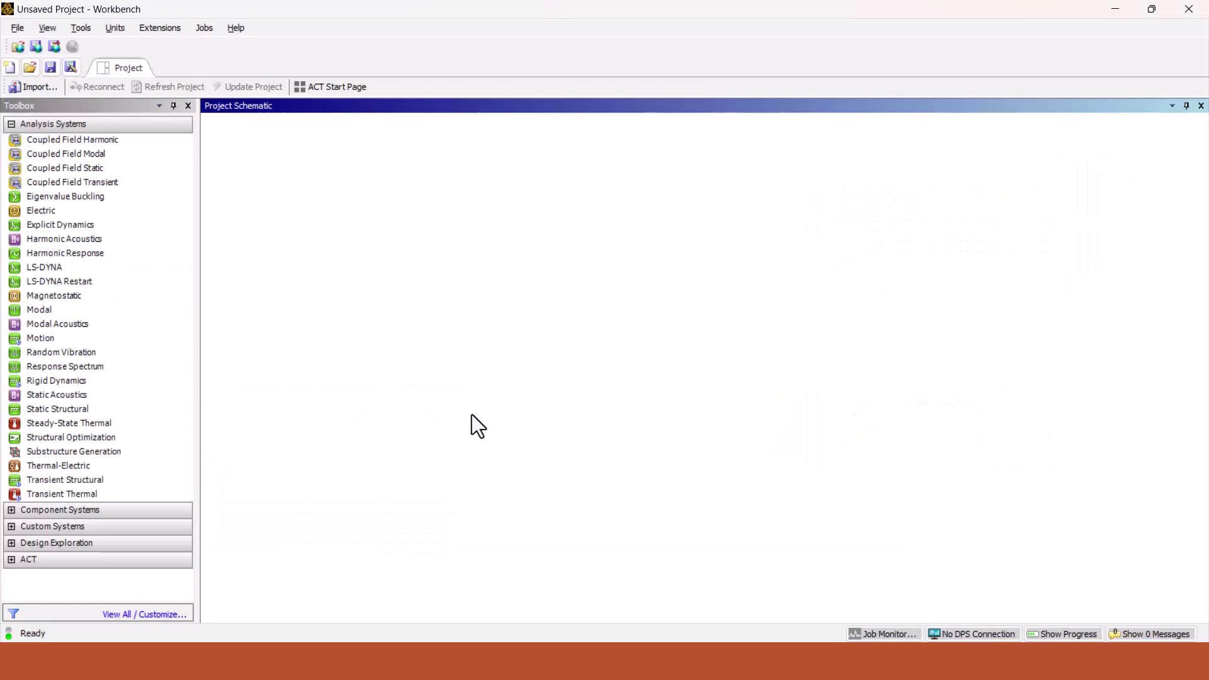
# - Place a Steady-State Thermal analysis system from the Toolbox onto the Project Schematic
pyautogui.click(66, 424)
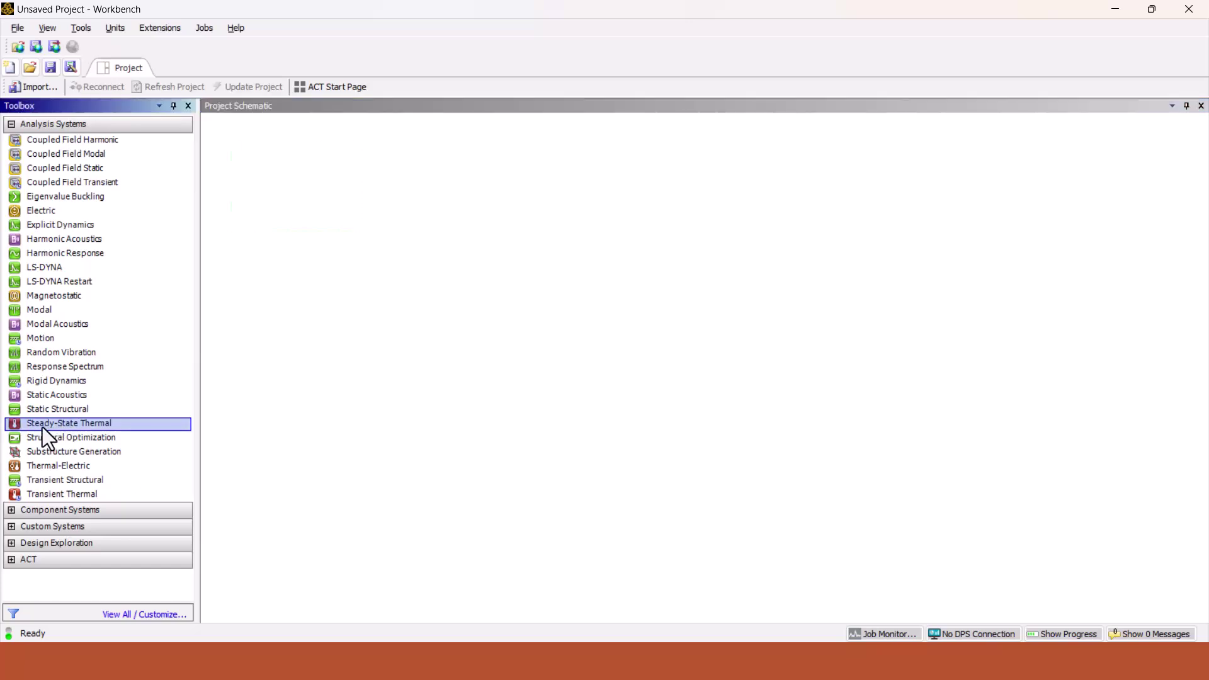
pyautogui.moveTo(43, 427); pyautogui.dragTo(297, 164)
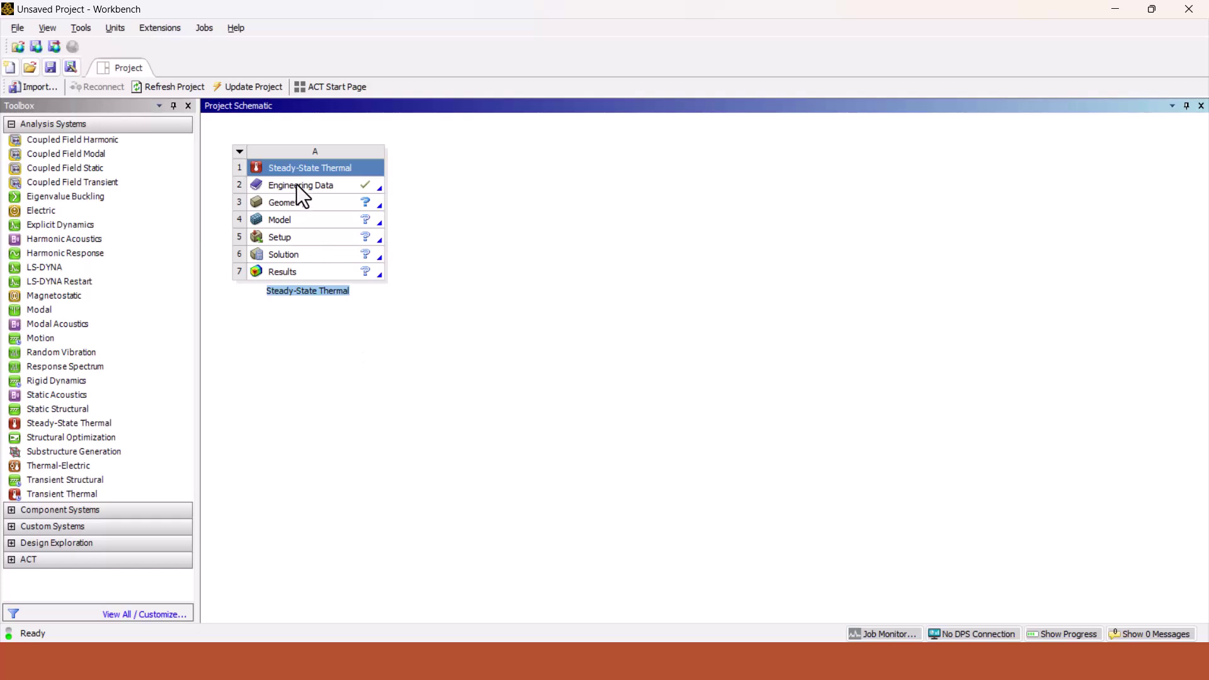
# - Change Structural Steel's isotropic thermal conductivity from 60.5 to 70 W m^-1 K^-1
pyautogui.doubleClick(297, 183)
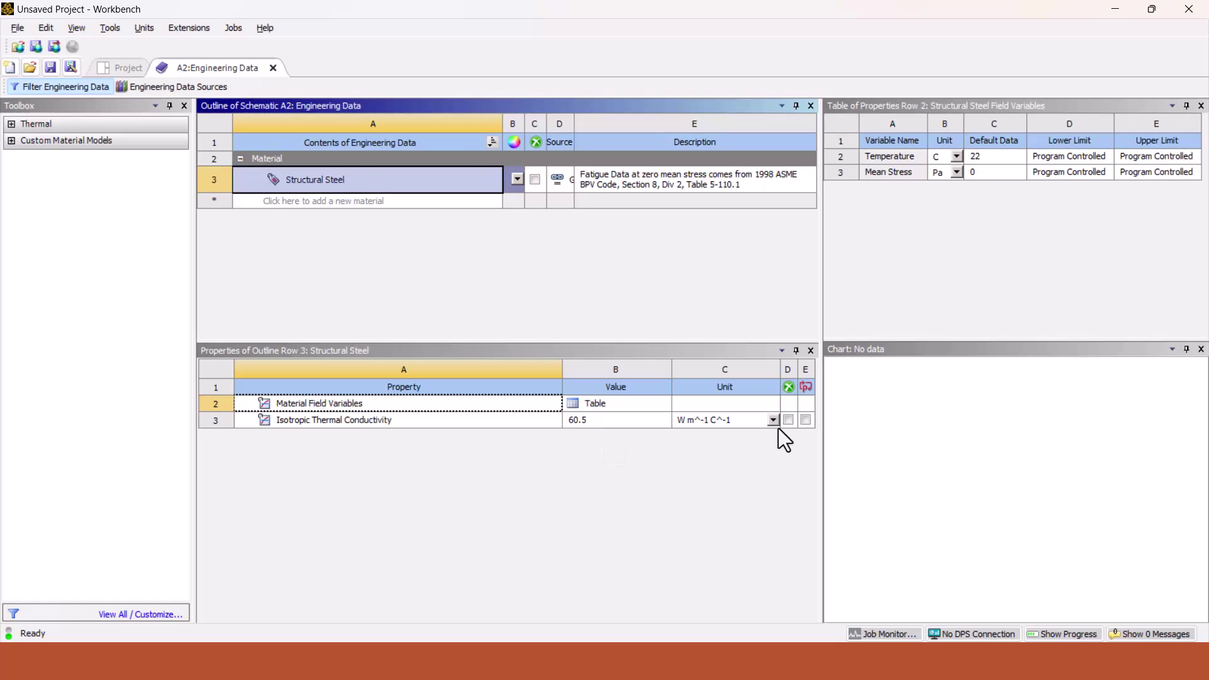
pyautogui.click(774, 420)
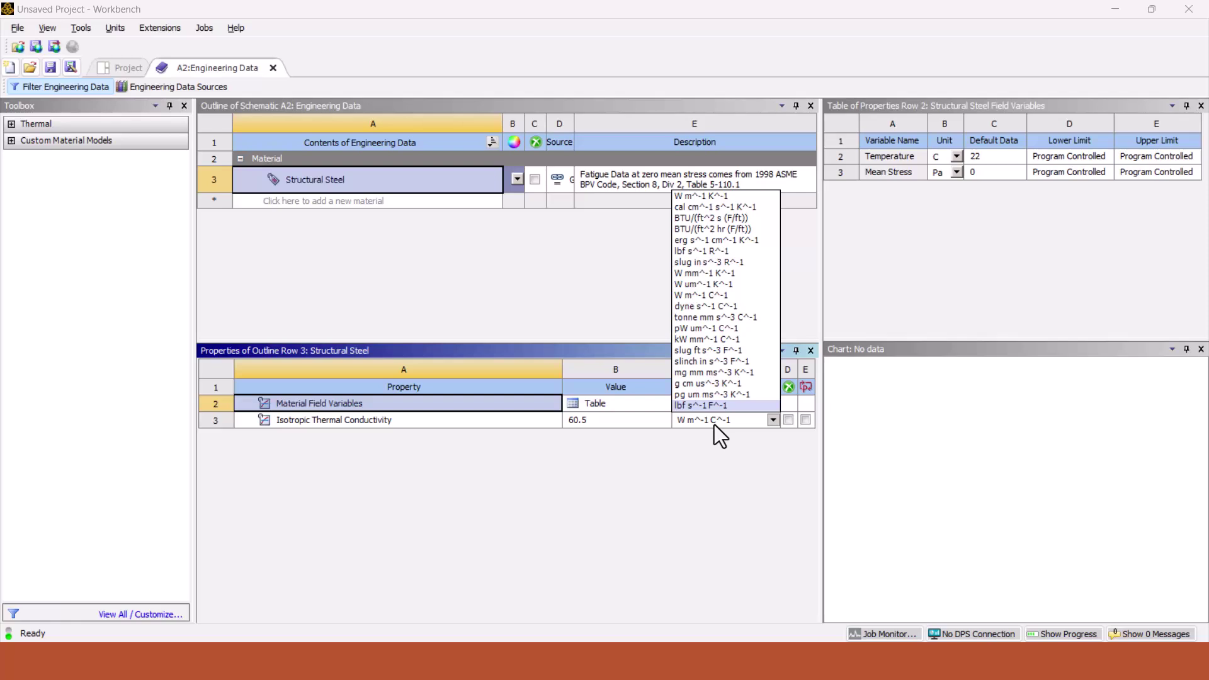
pyautogui.click(730, 197)
pyautogui.click(610, 421)
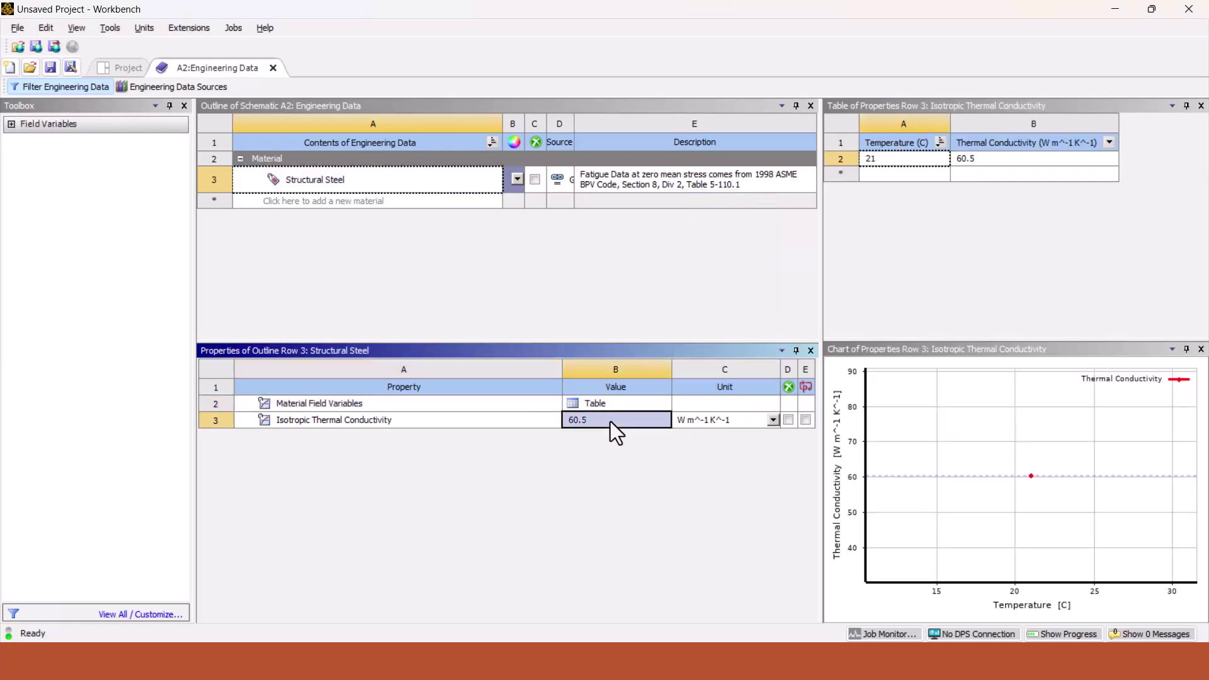
pyautogui.write('70')
pyautogui.press('Return')
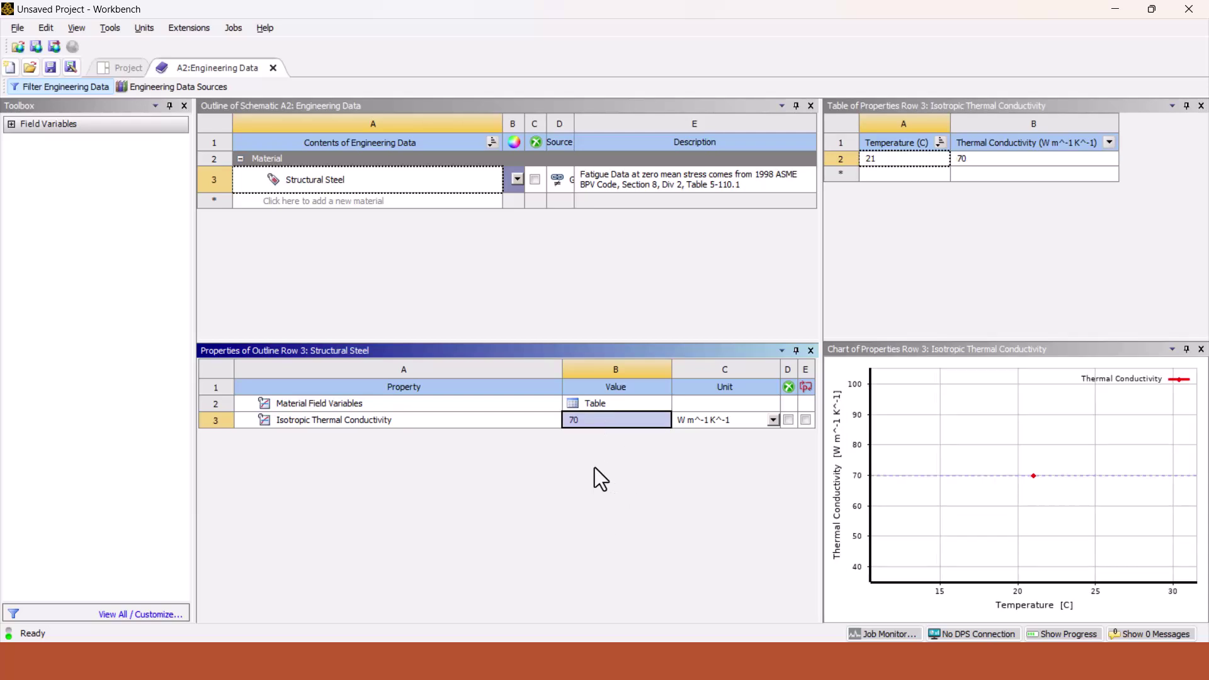
# - Return to the project, launch DesignModeler on the Geometry, and look at the XYPlane
pyautogui.click(275, 69)
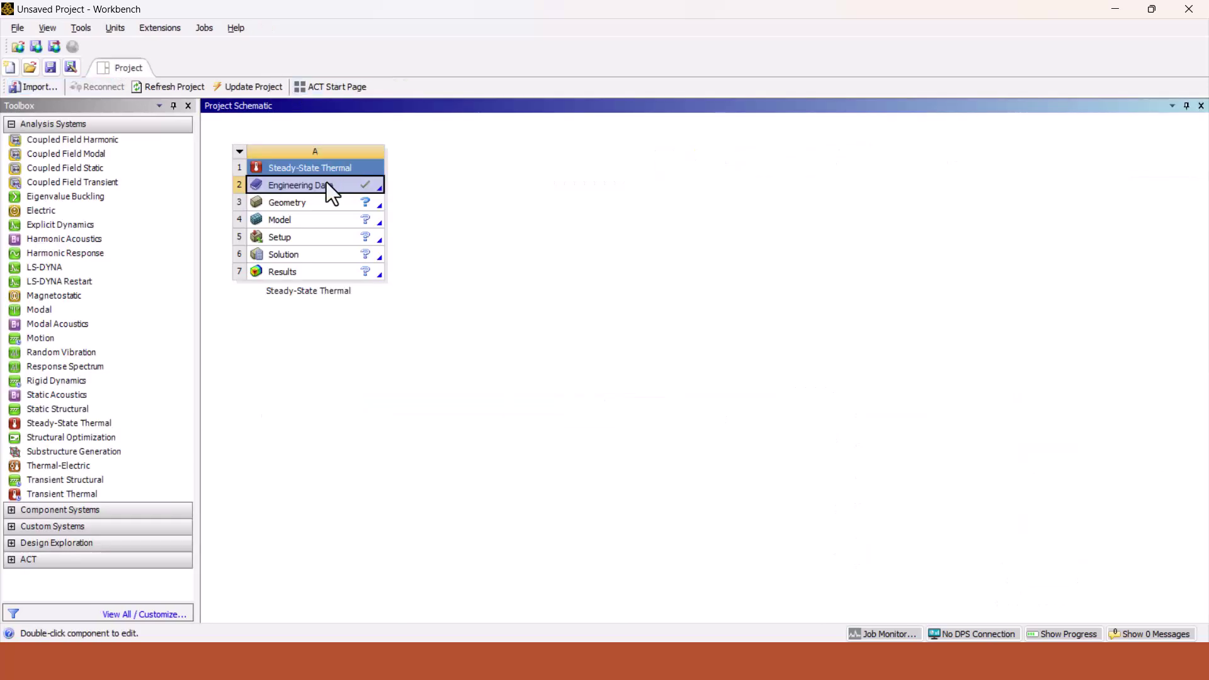
pyautogui.doubleClick(296, 202)
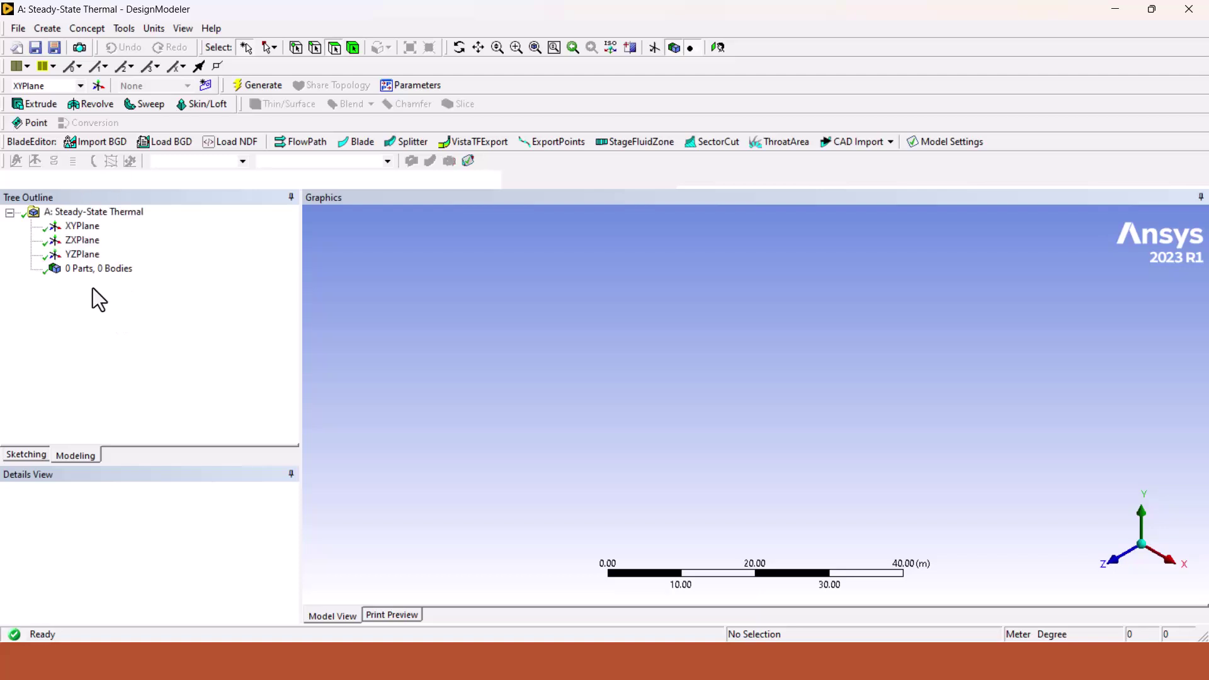
pyautogui.click(79, 228)
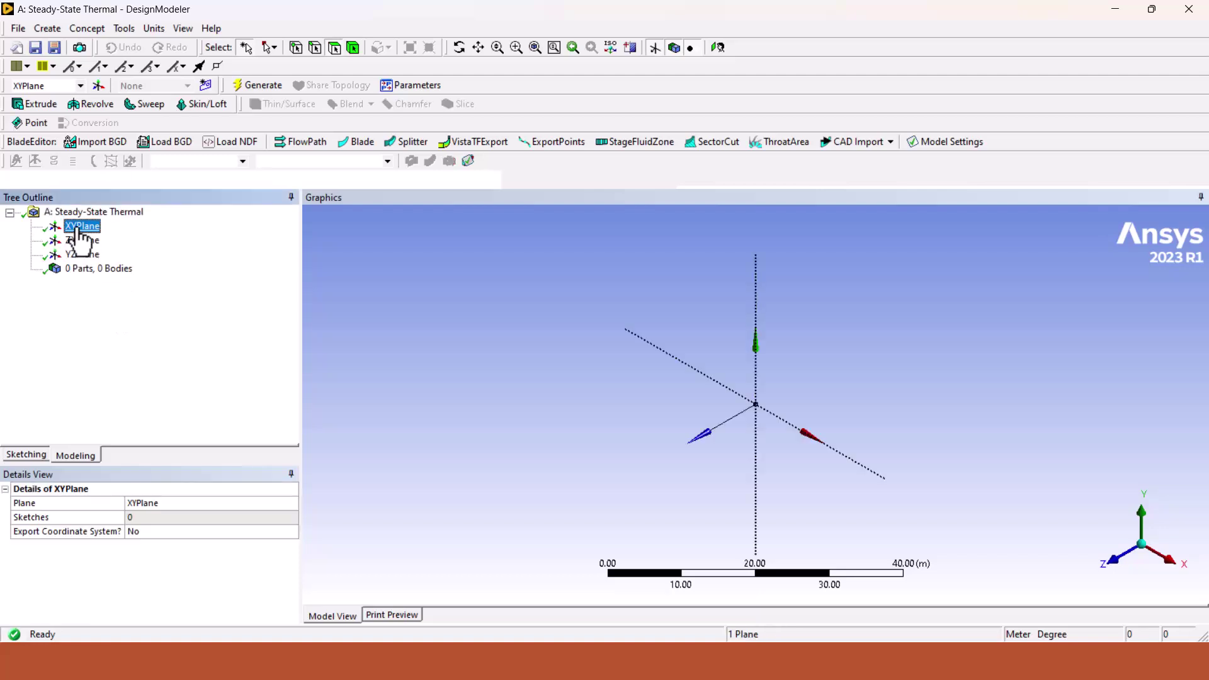
pyautogui.rightClick(77, 228)
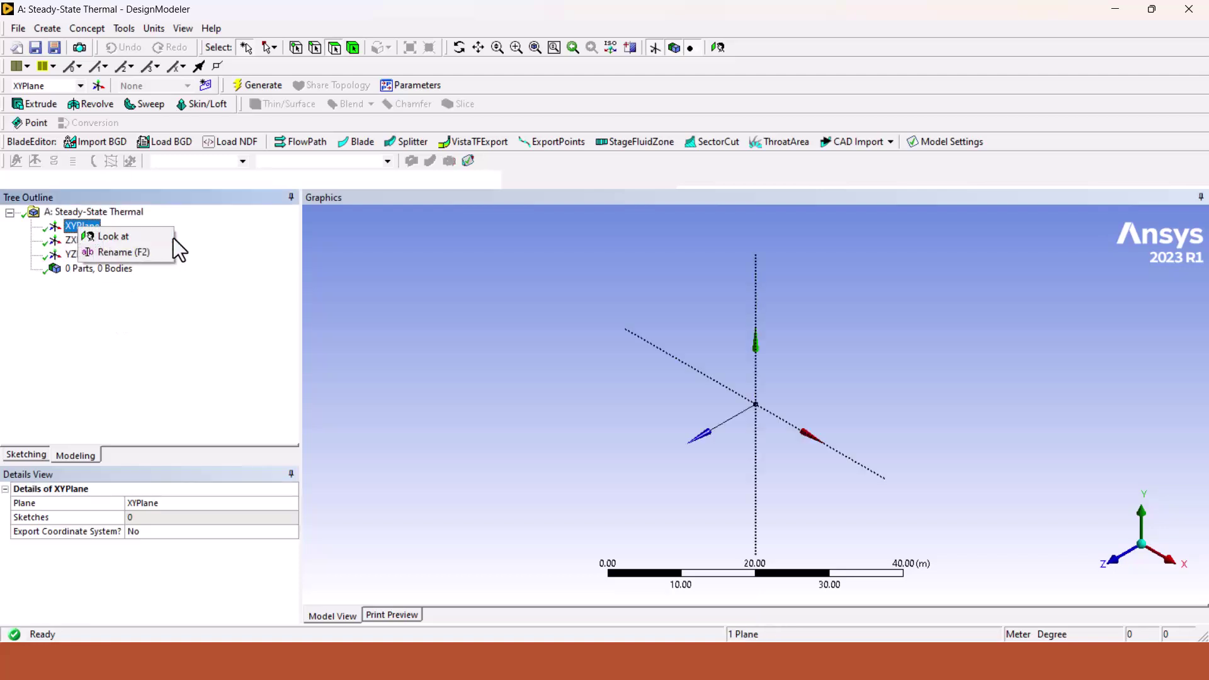
pyautogui.click(124, 236)
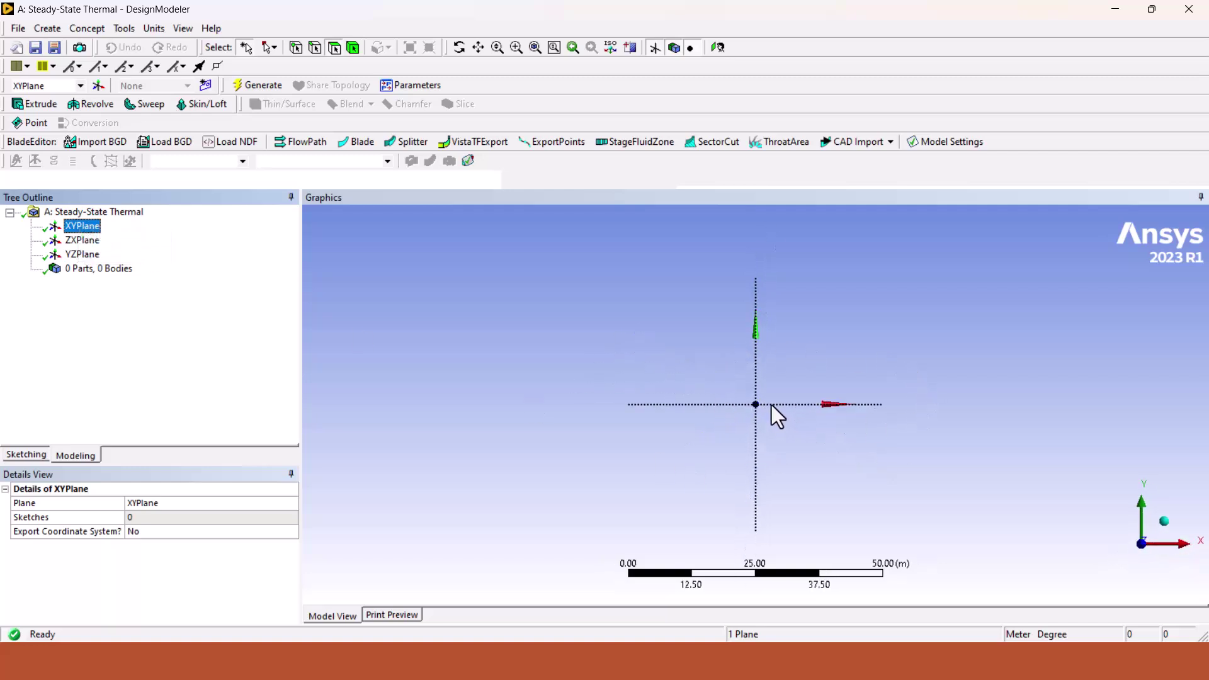
# - Switch units to millimetres and draw a circle centred at the origin on the XY plane
pyautogui.click(13, 456)
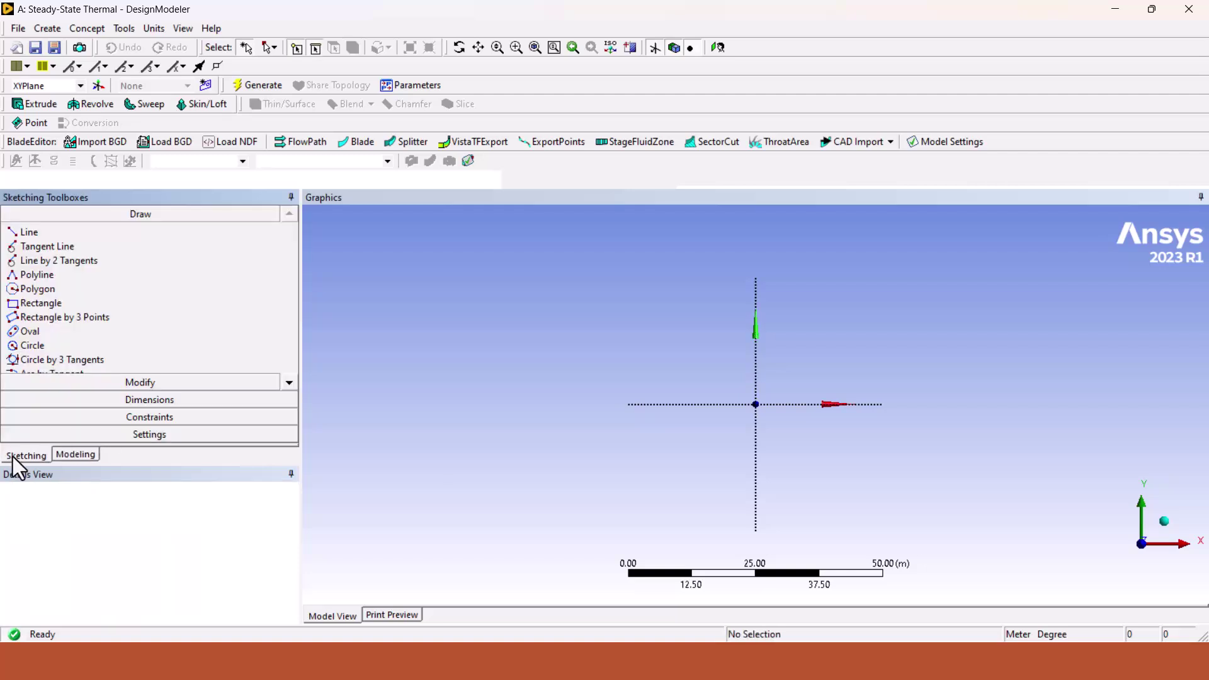
pyautogui.click(32, 345)
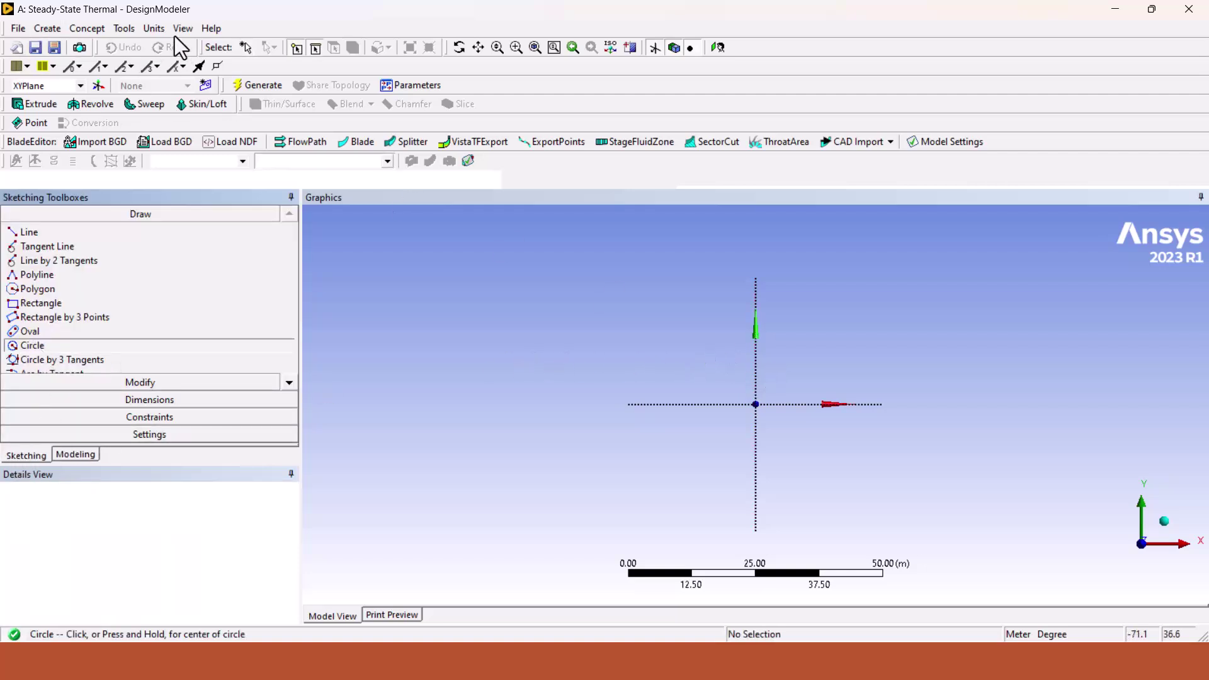
pyautogui.click(154, 29)
pyautogui.click(181, 78)
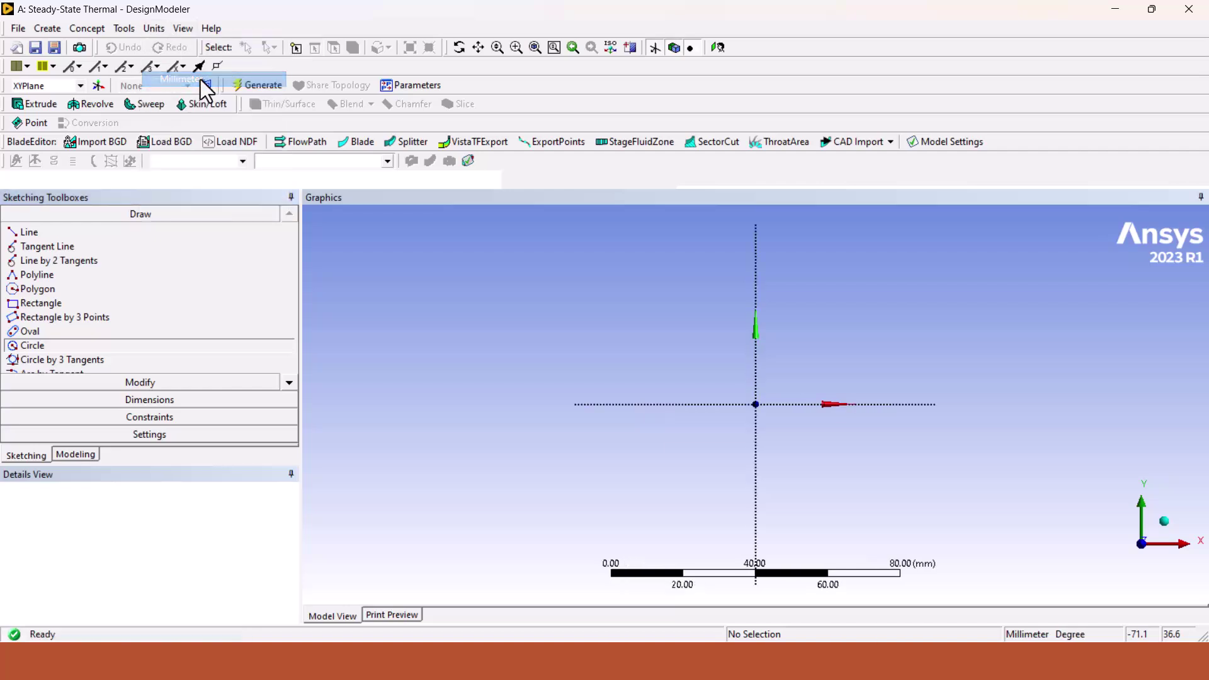
pyautogui.click(757, 404)
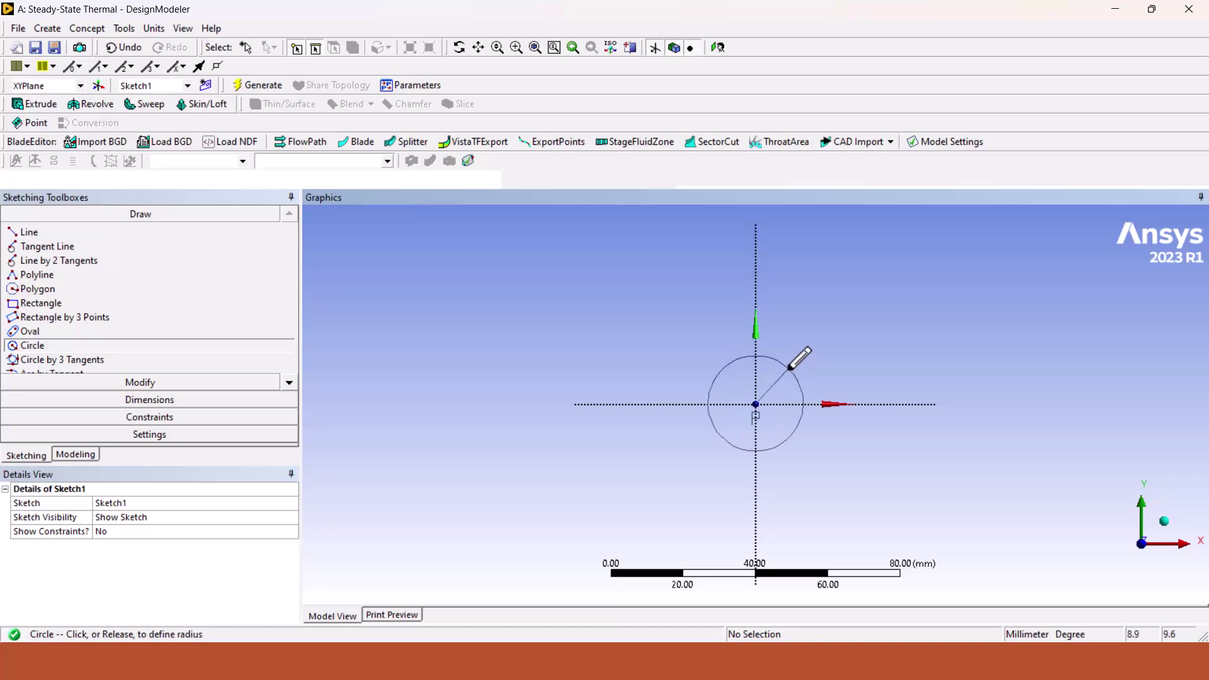
pyautogui.click(787, 371)
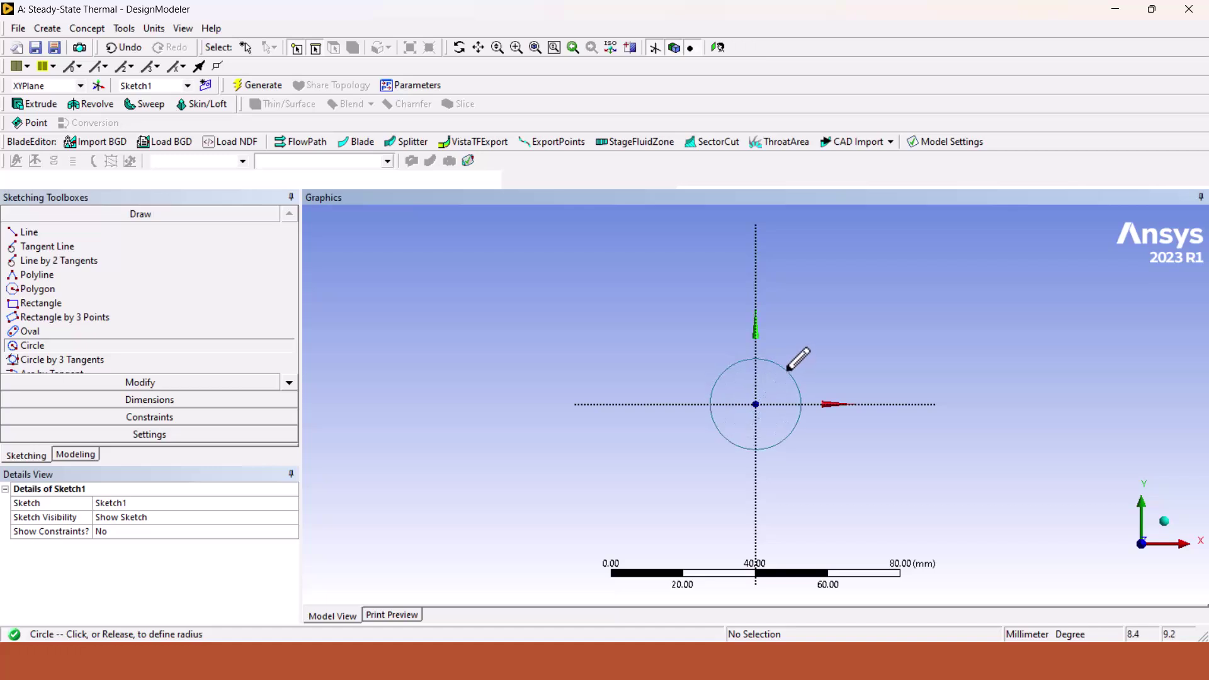
# - Dimension the circle's radius as R1 = 10 mm
pyautogui.click(145, 399)
pyautogui.click(38, 323)
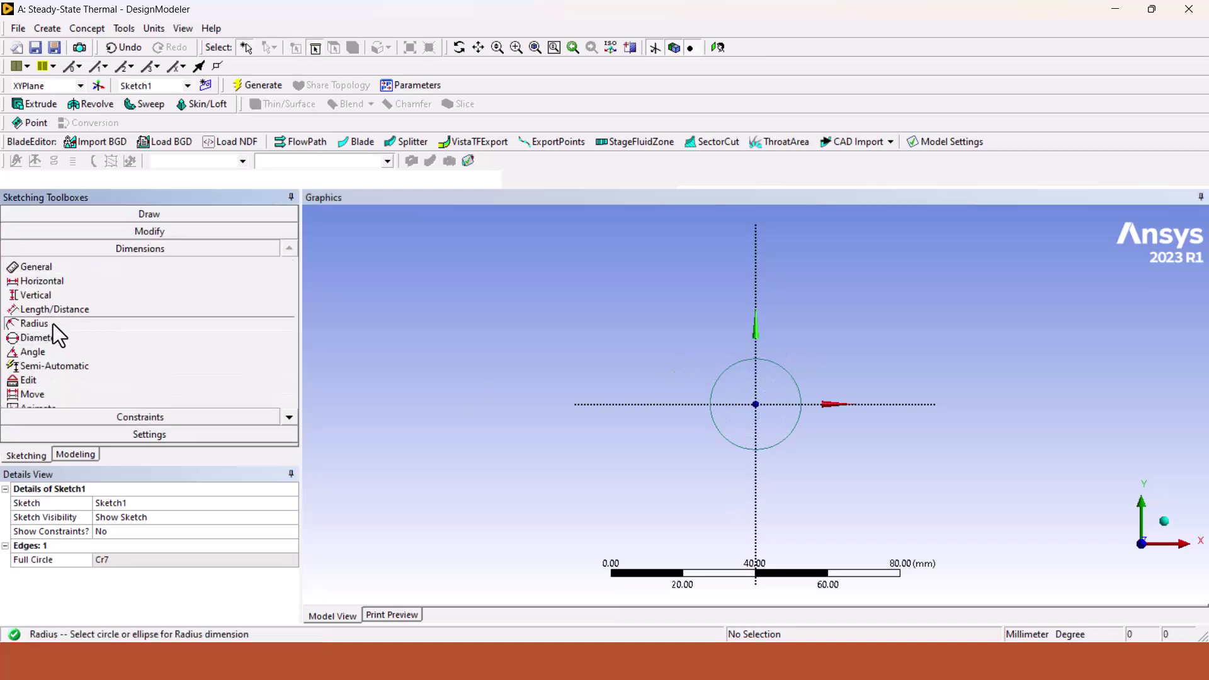
pyautogui.click(791, 371)
pyautogui.click(821, 338)
pyautogui.click(120, 559)
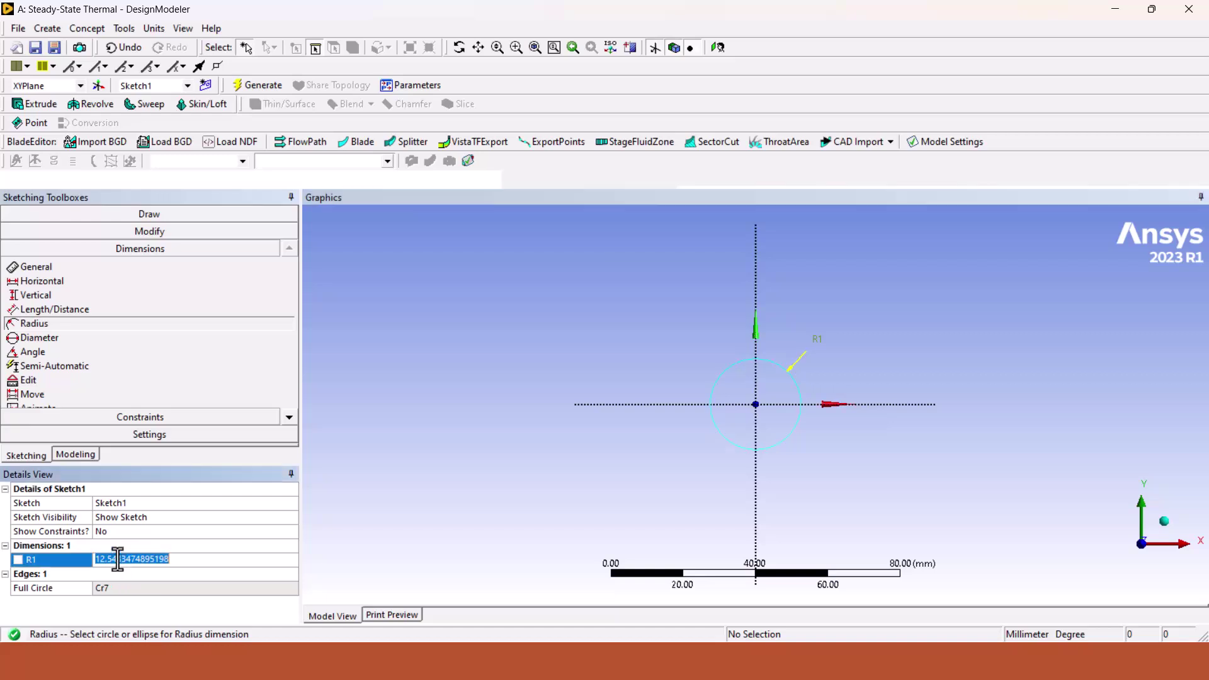
pyautogui.write('10')
pyautogui.press('Return')
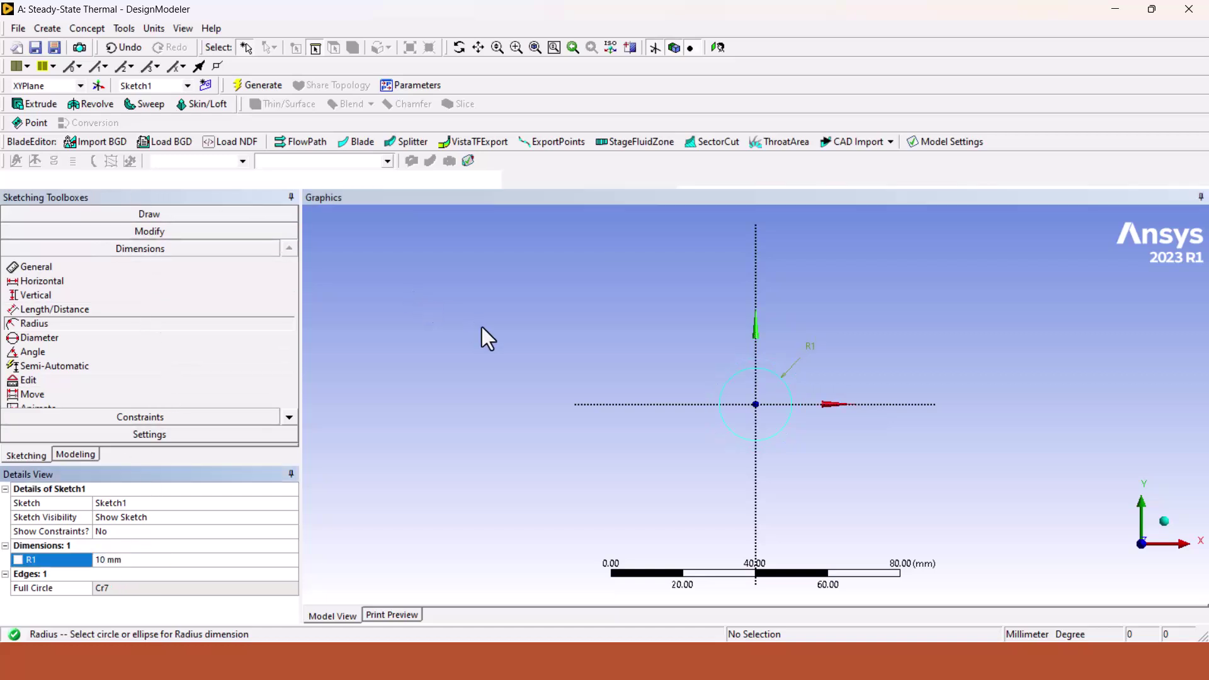
pyautogui.click(74, 455)
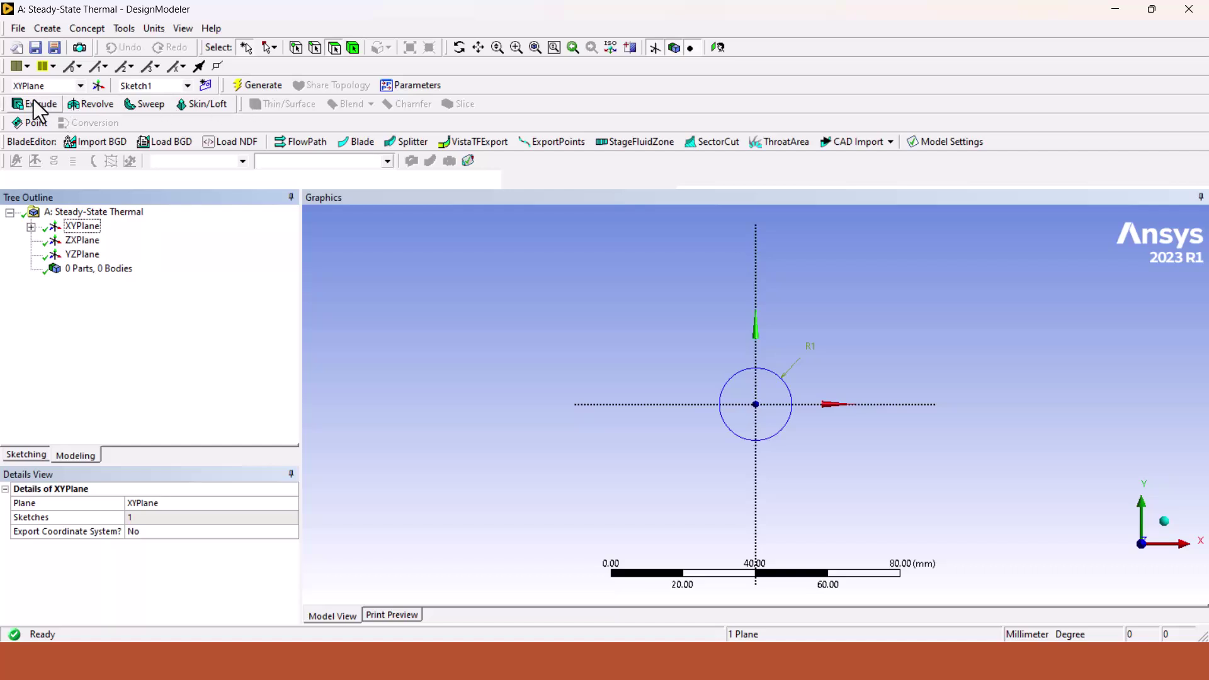
# - Extrude Sketch1's circle to a 50 mm depth and generate the solid cylinder body
pyautogui.click(31, 227)
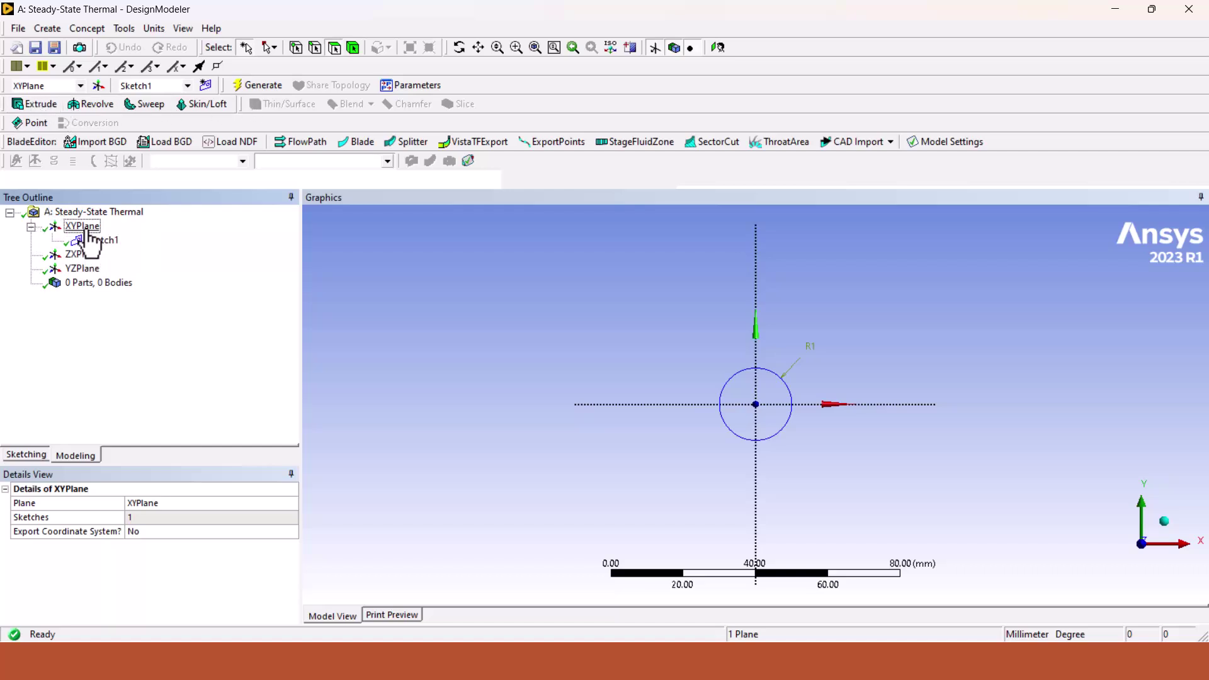
pyautogui.click(39, 106)
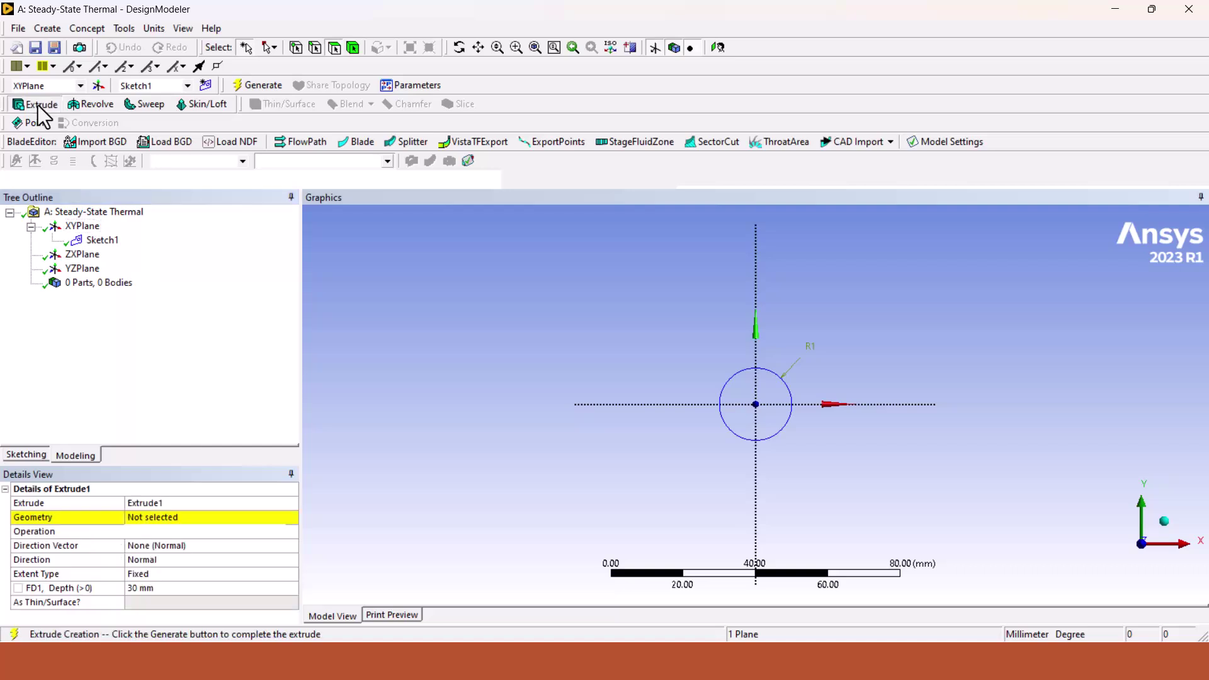
pyautogui.click(733, 378)
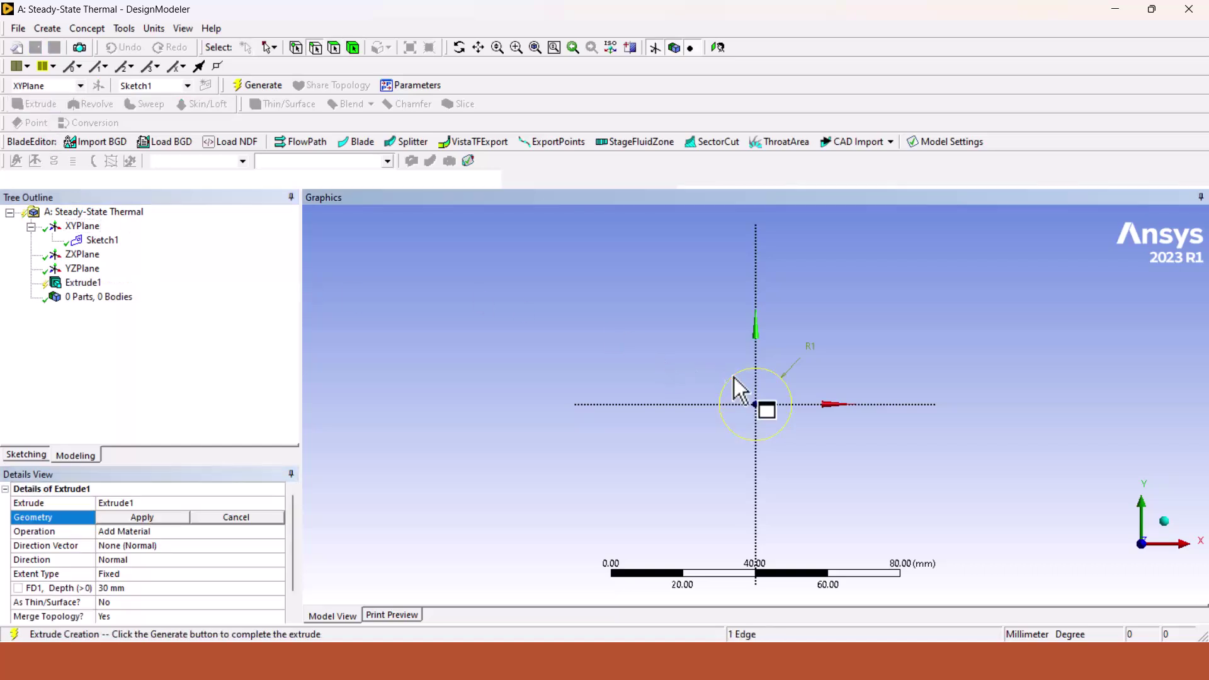
pyautogui.click(145, 518)
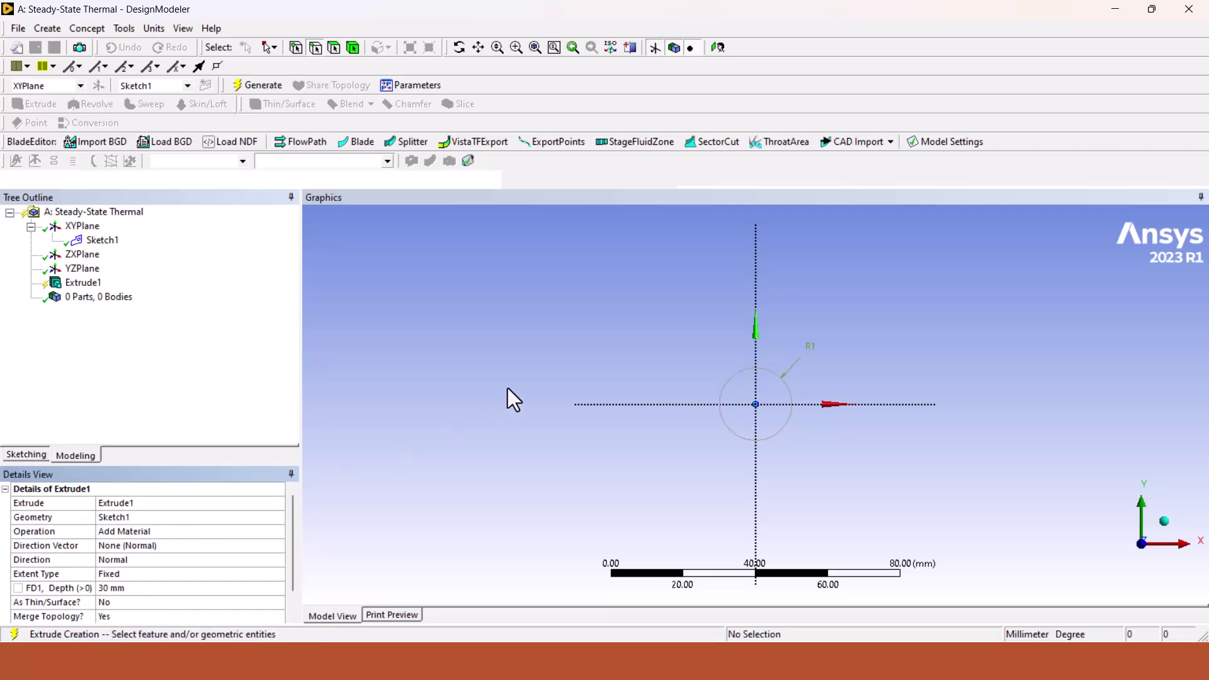
pyautogui.moveTo(508, 388); pyautogui.dragTo(575, 402, button='middle')
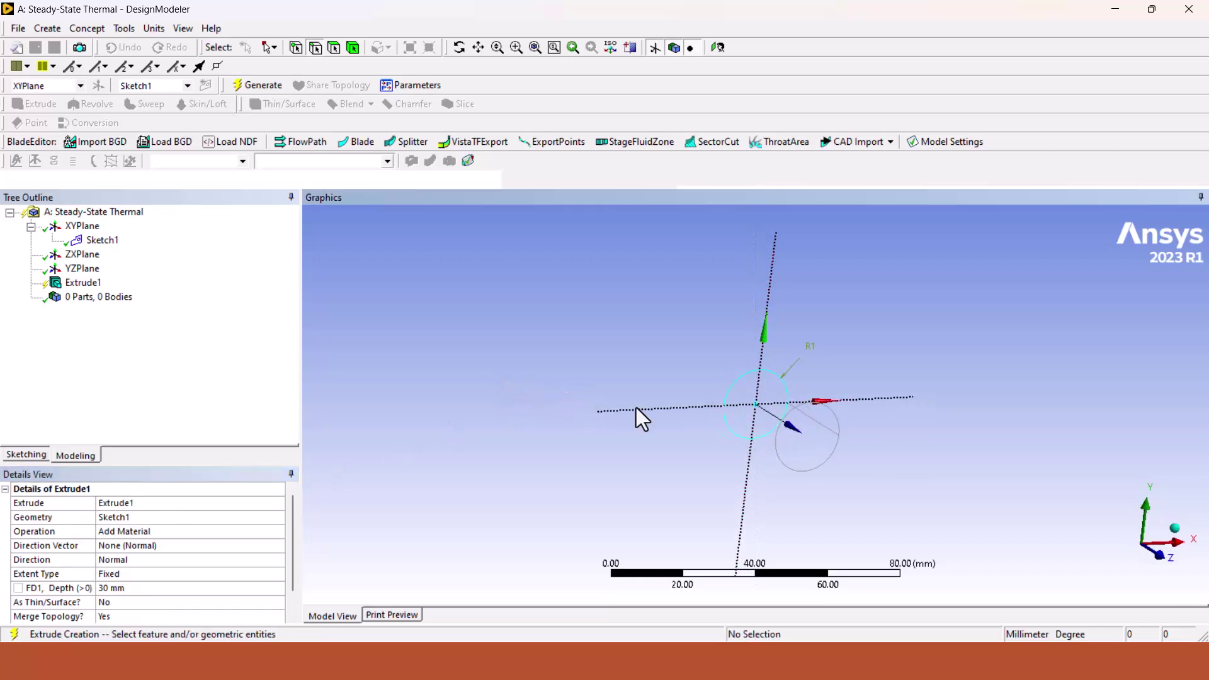
pyautogui.click(134, 586)
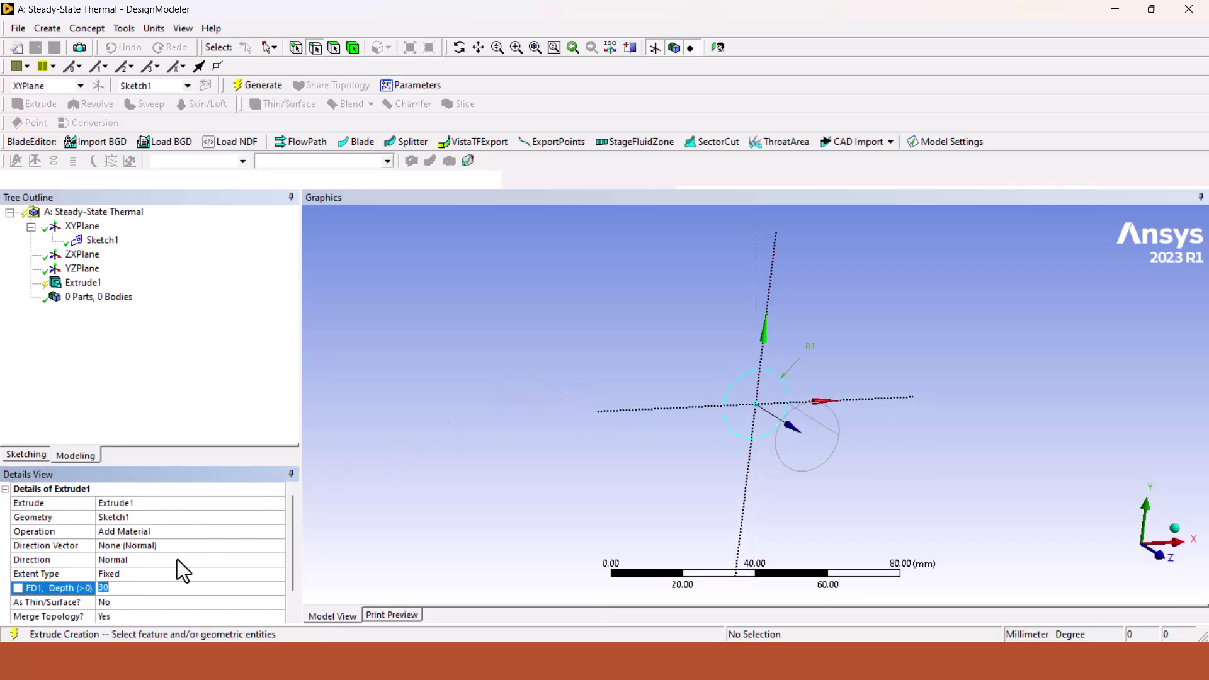
pyautogui.write('50')
pyautogui.press('Return')
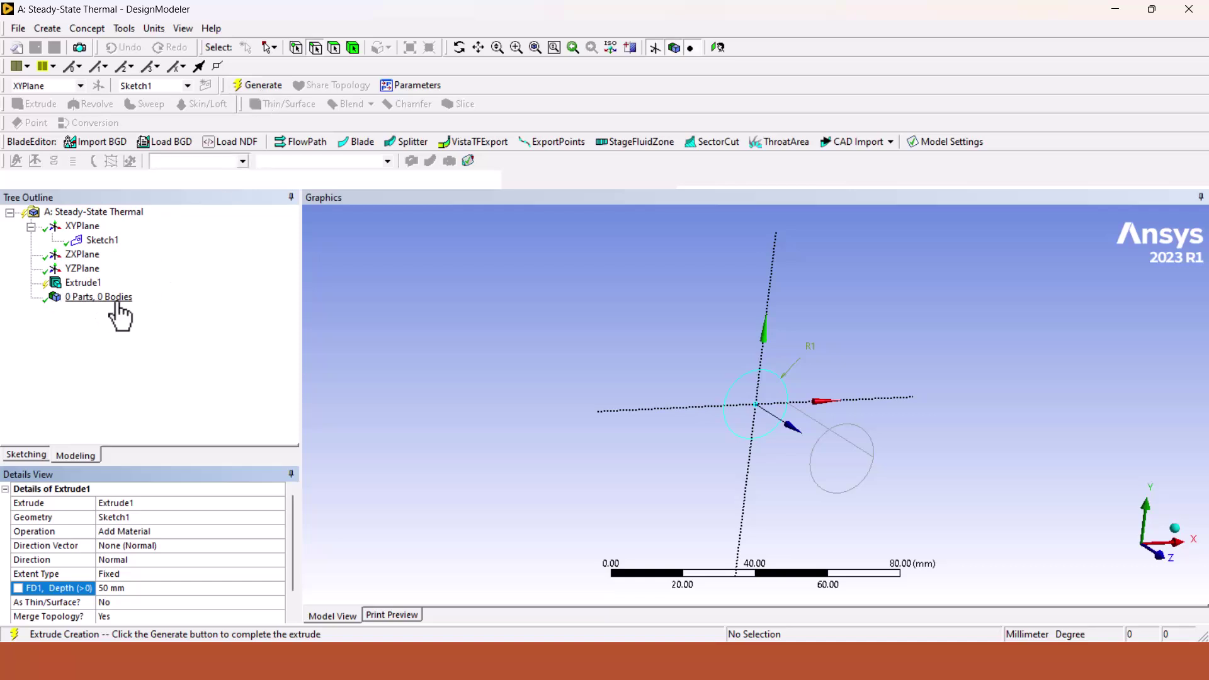
pyautogui.click(252, 85)
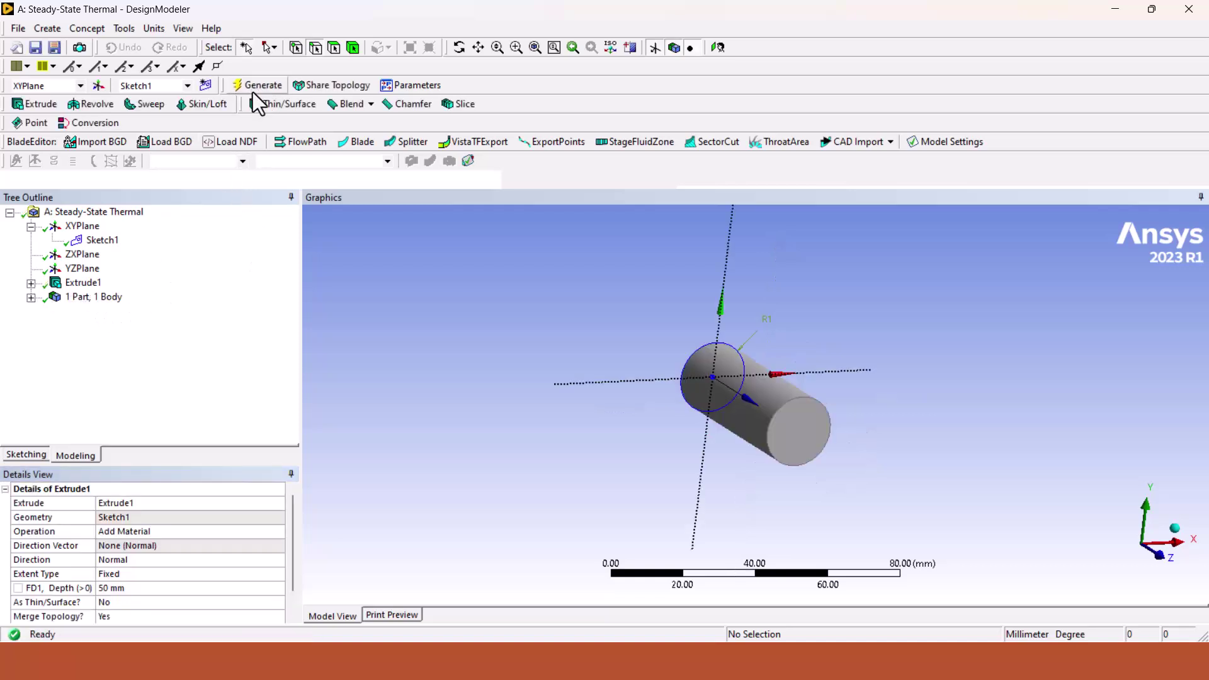
pyautogui.click(31, 297)
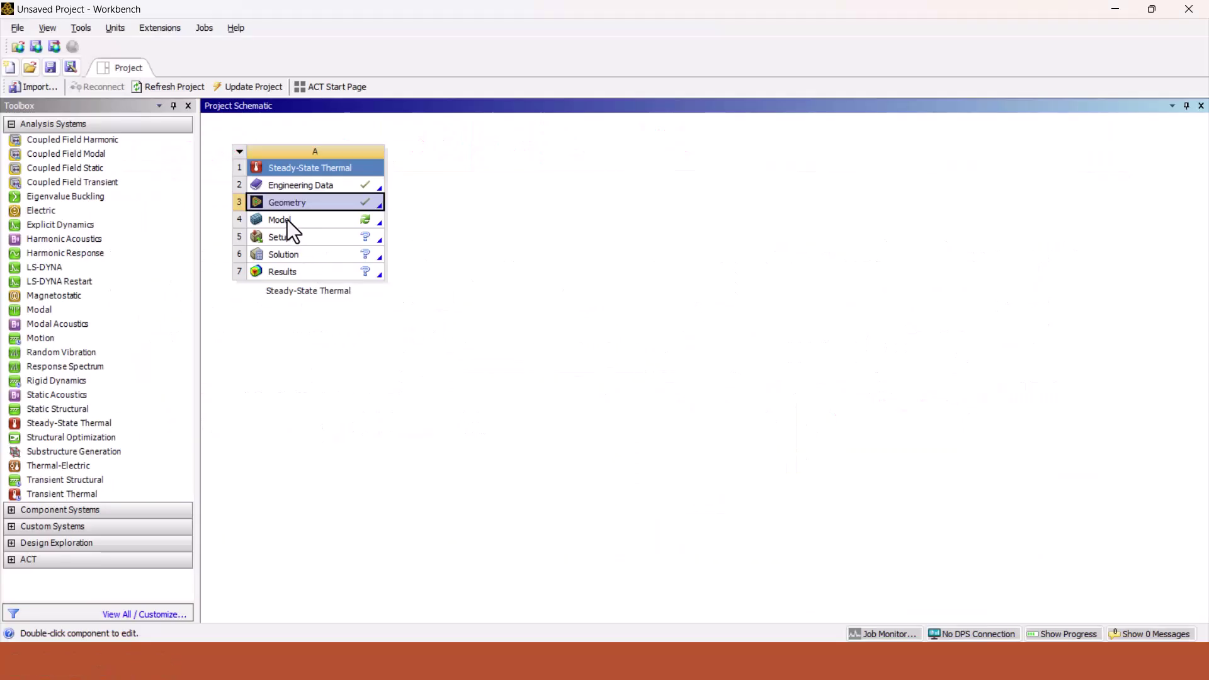
# - Open the Model cell of the Steady-State Thermal system in Mechanical
pyautogui.click(286, 219)
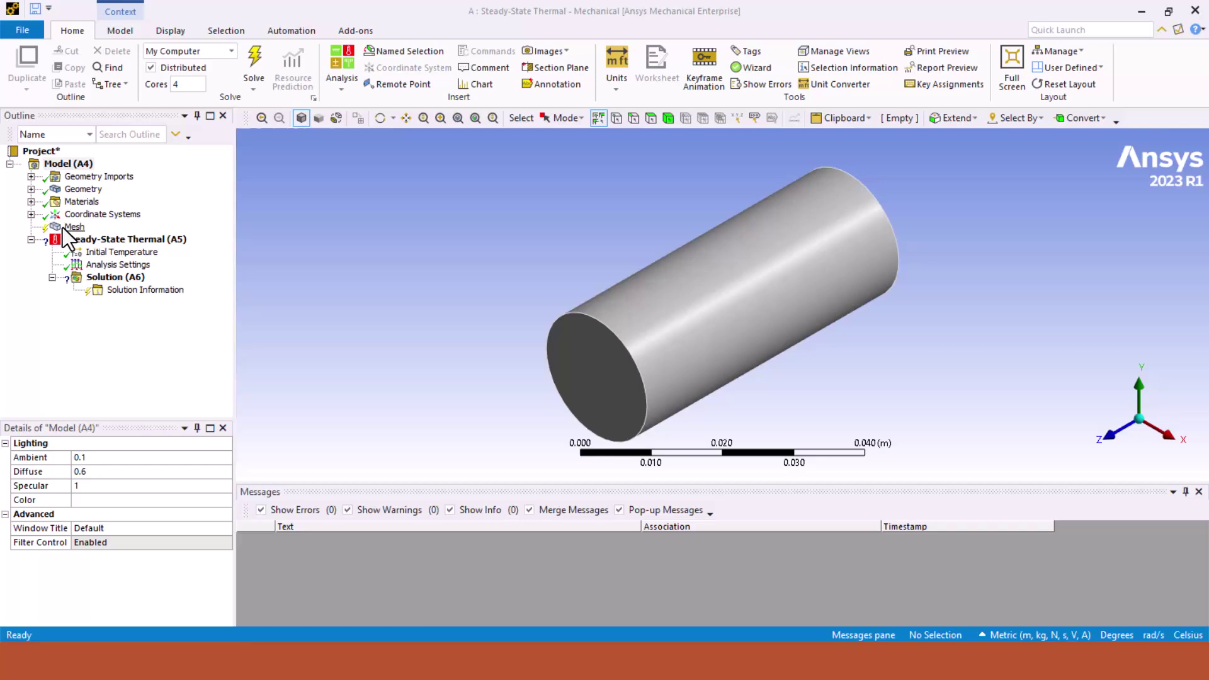
# - Generate the default mesh on the cylinder from the Mesh item in the Outline
pyautogui.click(62, 228)
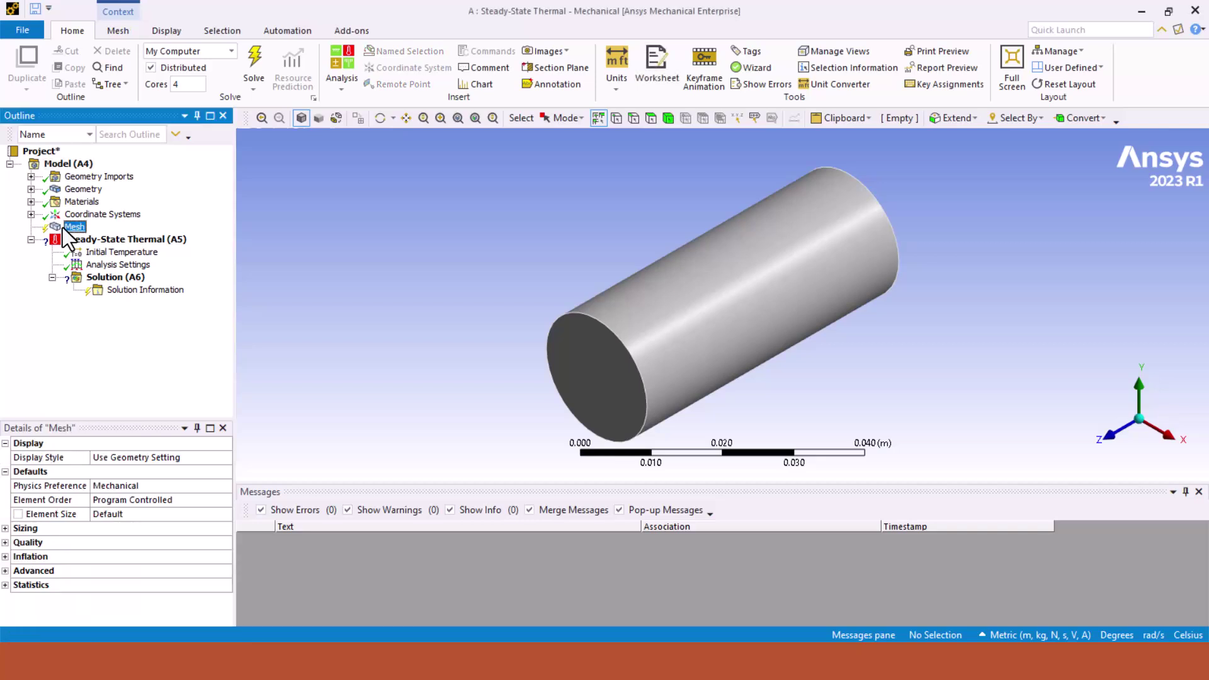
pyautogui.rightClick(63, 228)
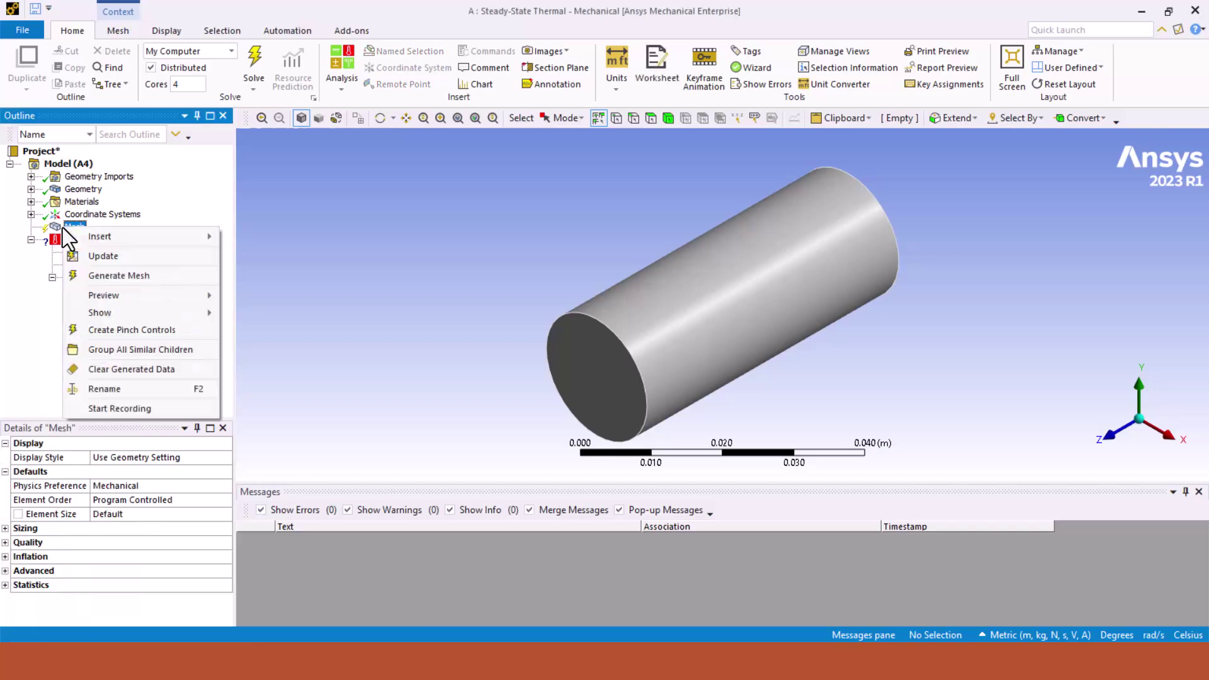
pyautogui.moveTo(123, 237)
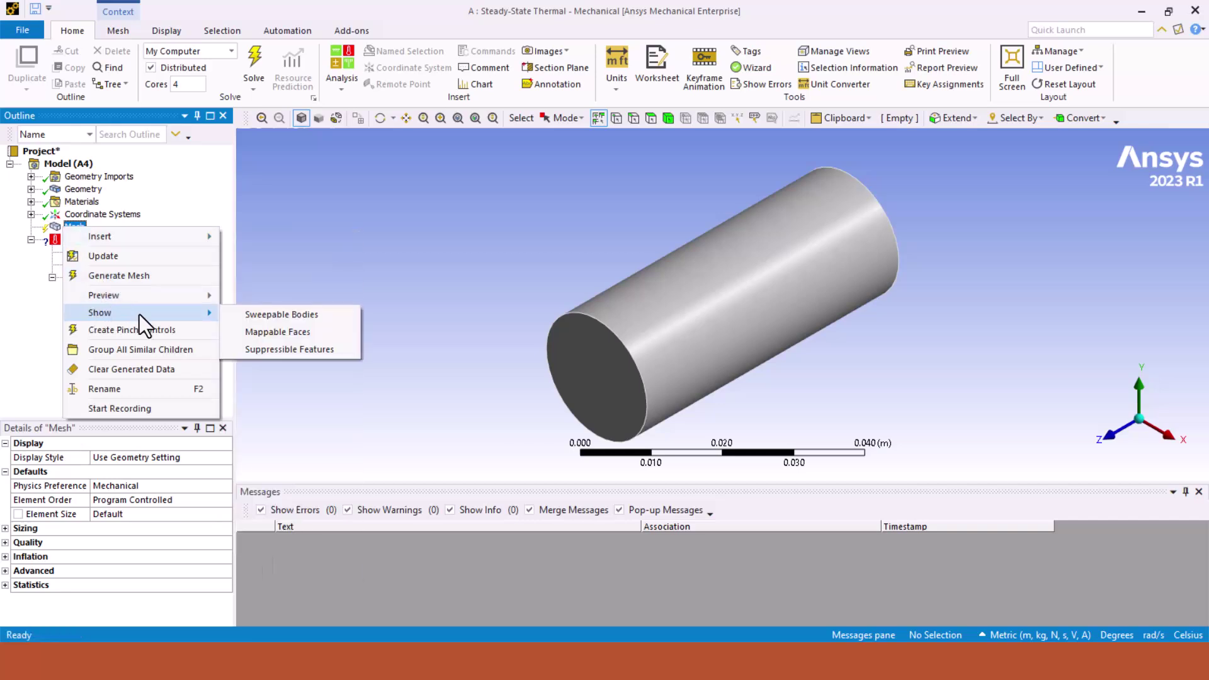
pyautogui.click(151, 278)
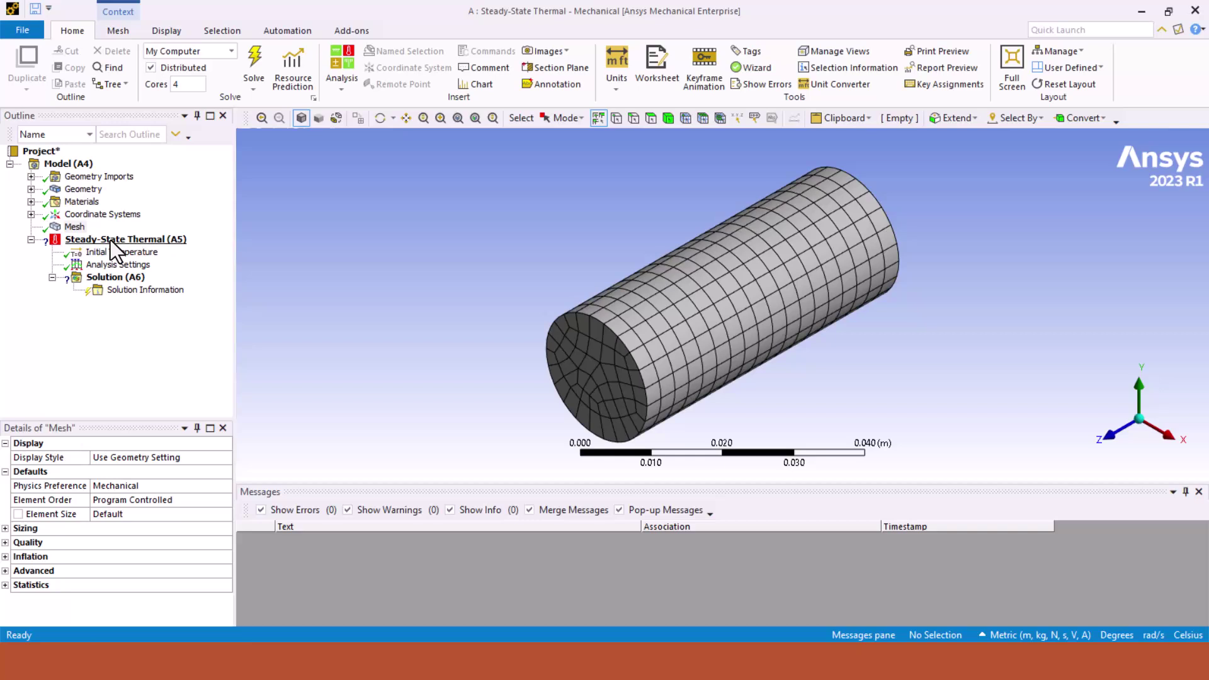
# - Add a Temperature load of 140 °C on the fin's base end face, replacing the default 22
pyautogui.click(111, 240)
pyautogui.rightClick(111, 240)
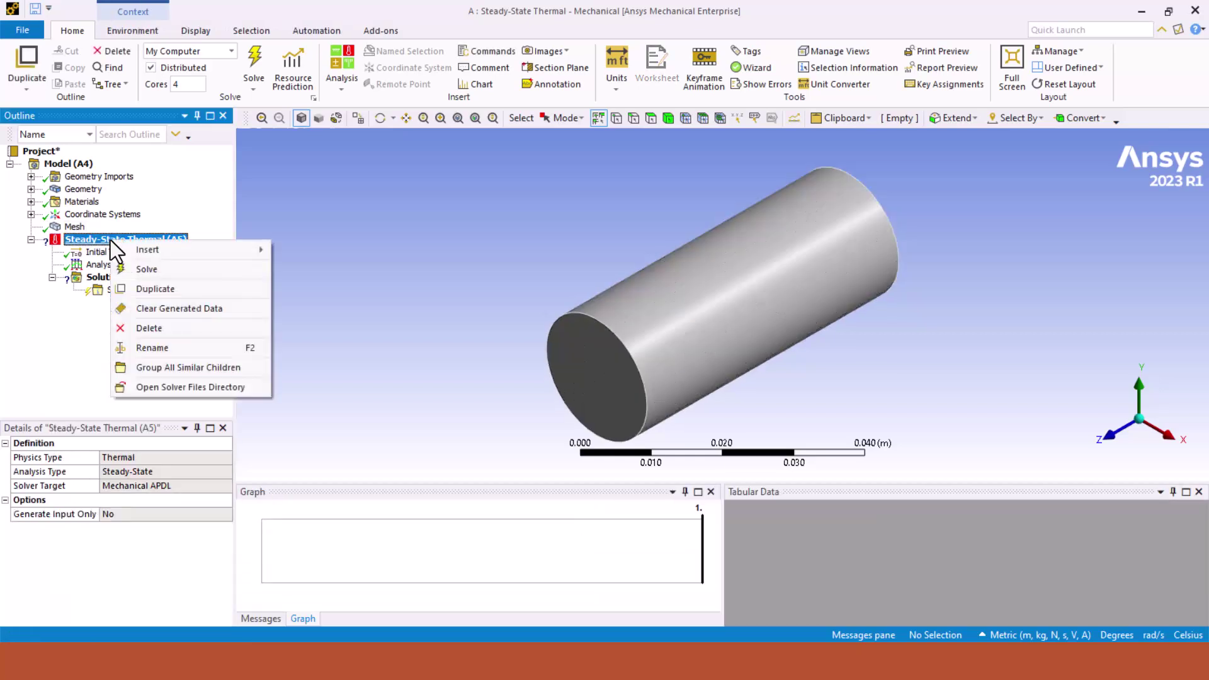
pyautogui.moveTo(176, 253)
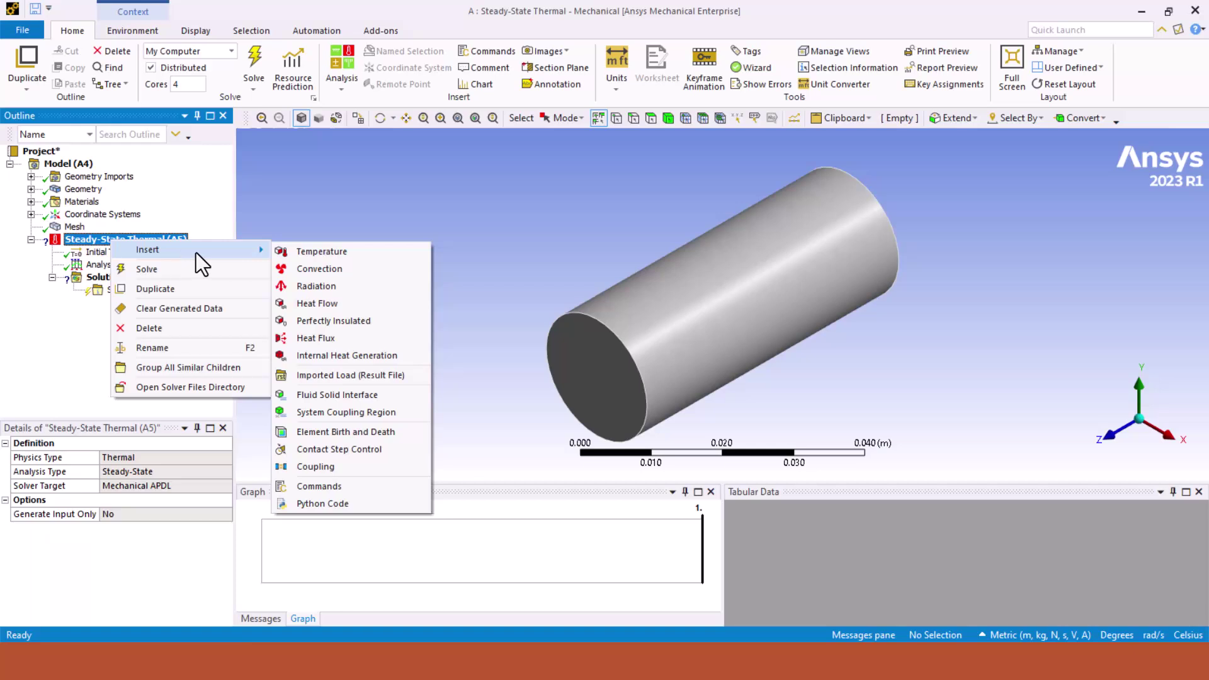
pyautogui.click(331, 251)
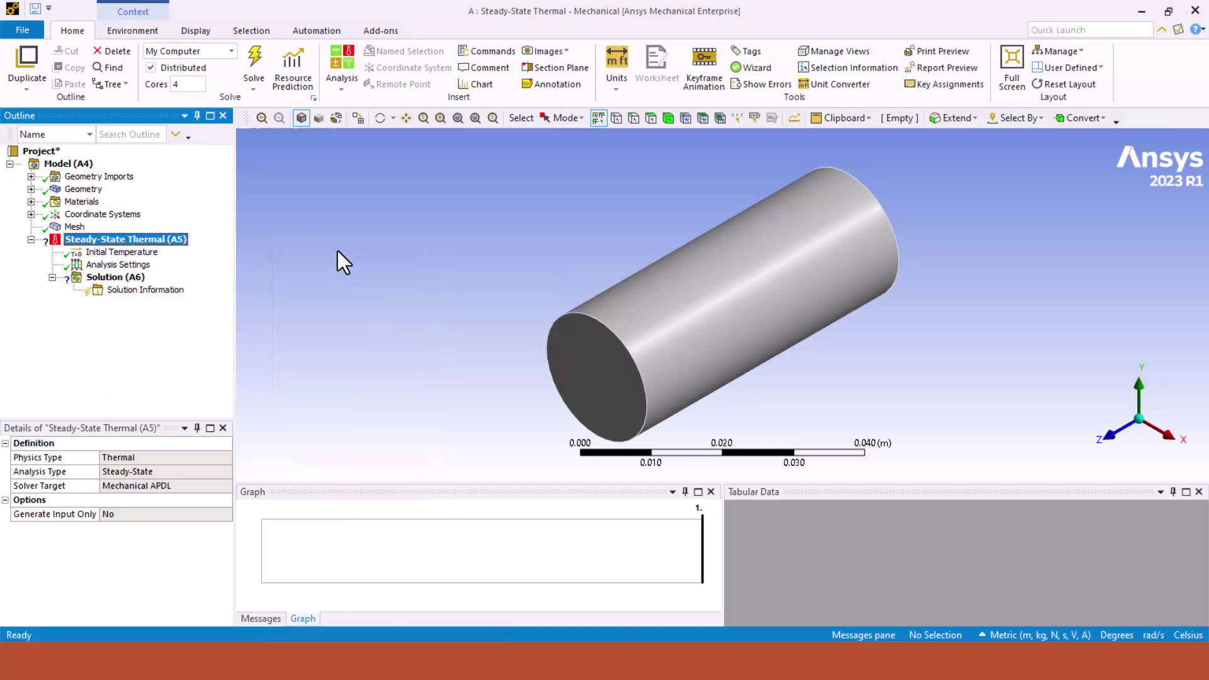
pyautogui.click(609, 367)
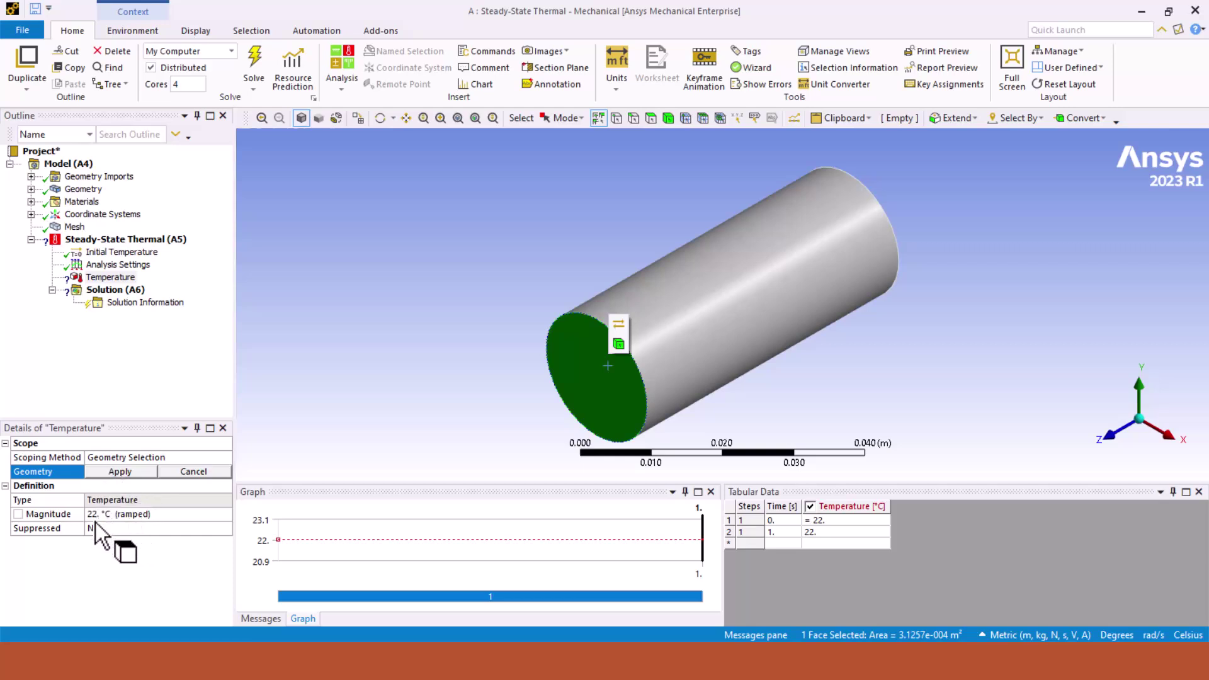
pyautogui.press('Return')
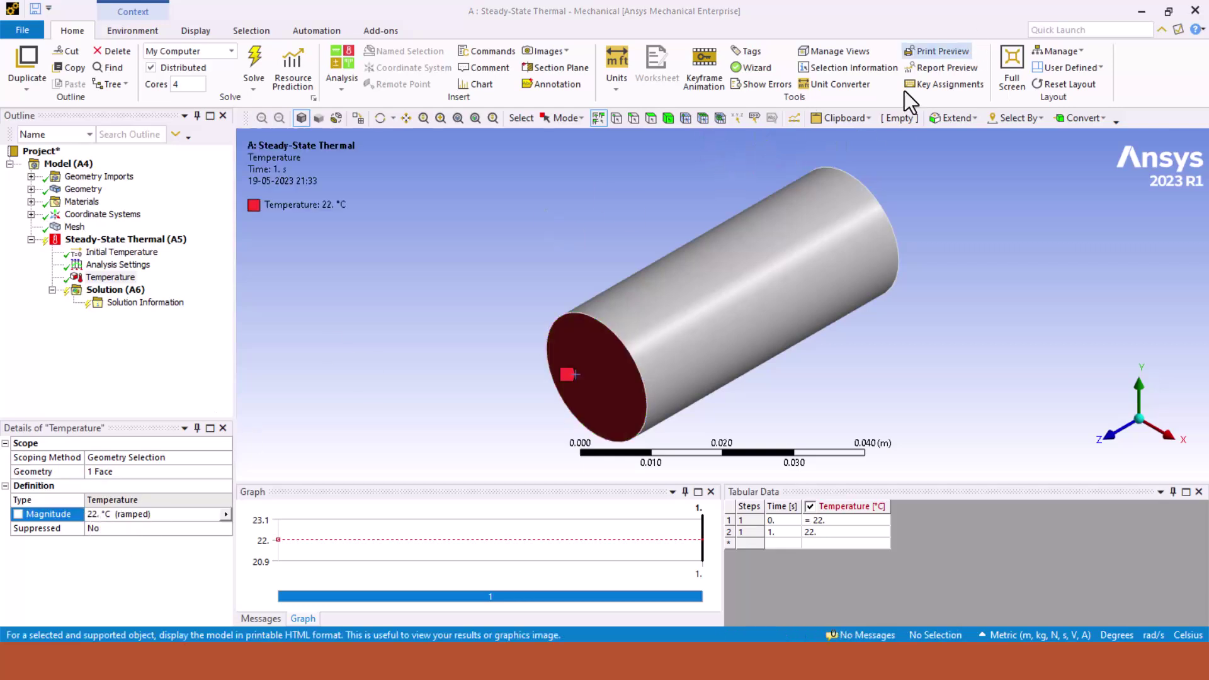
pyautogui.click(138, 514)
pyautogui.write('22')
pyautogui.press('BackSpace')
pyautogui.press('BackSpace')
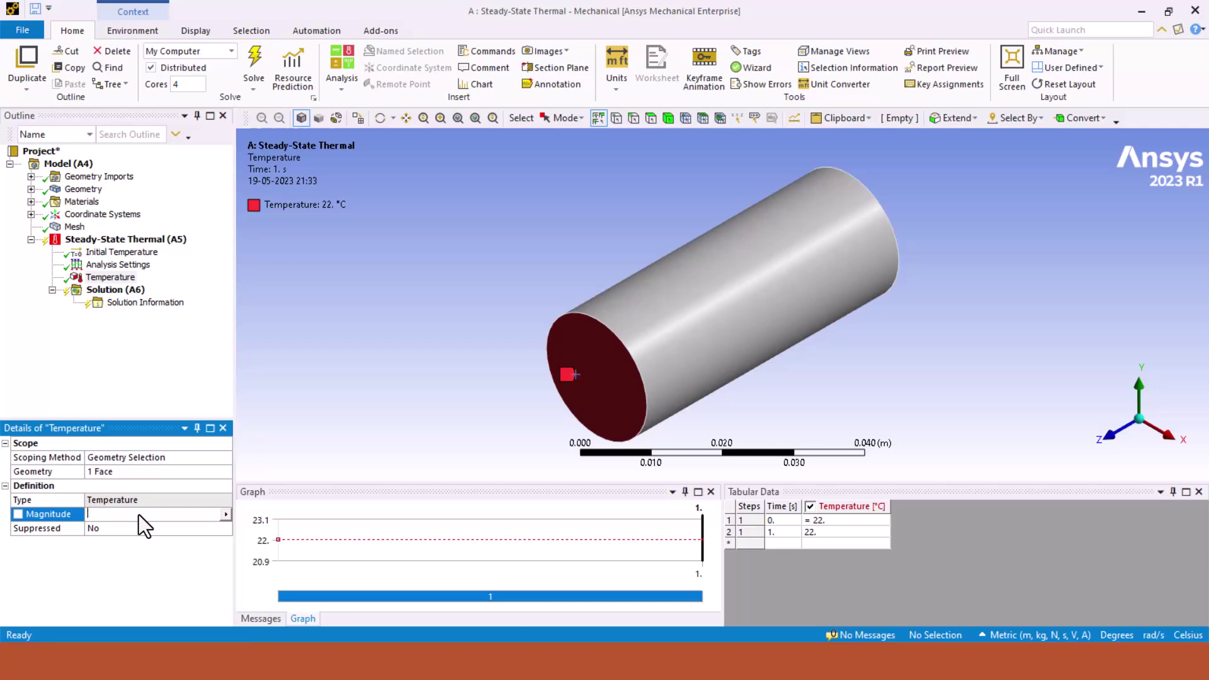
pyautogui.write('140')
pyautogui.press('Return')
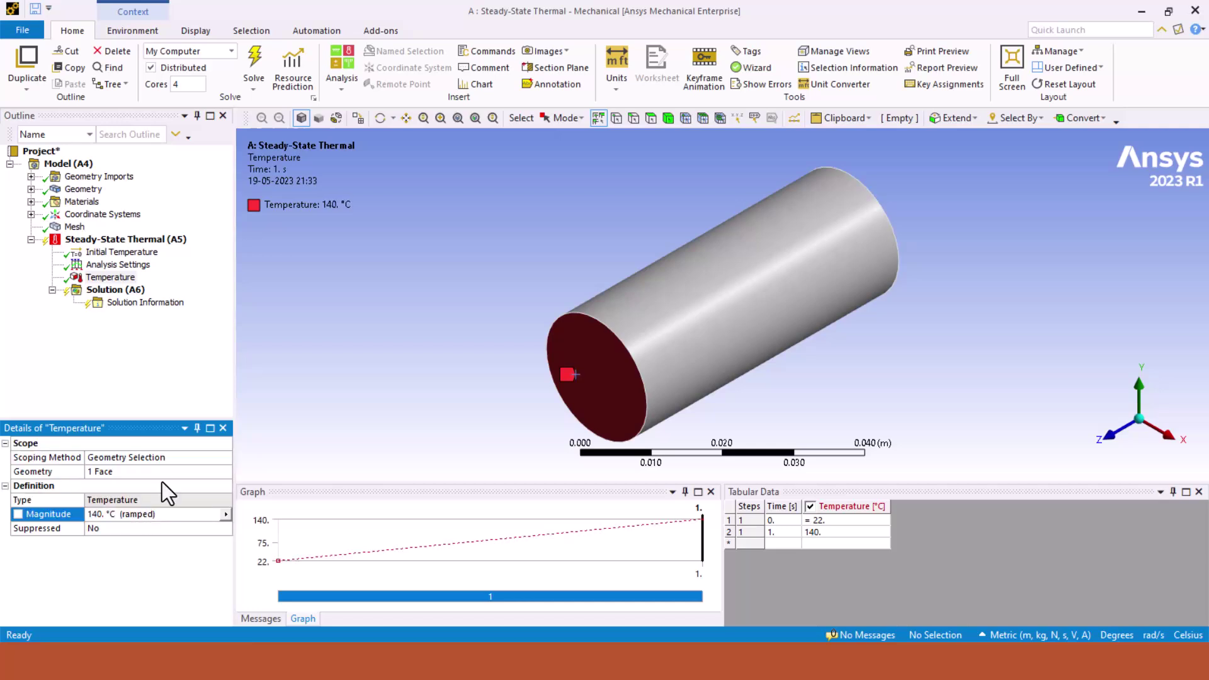
# - Insert a Convection load on the cylinder's outer surface and tip end face
pyautogui.rightClick(115, 240)
pyautogui.moveTo(177, 250)
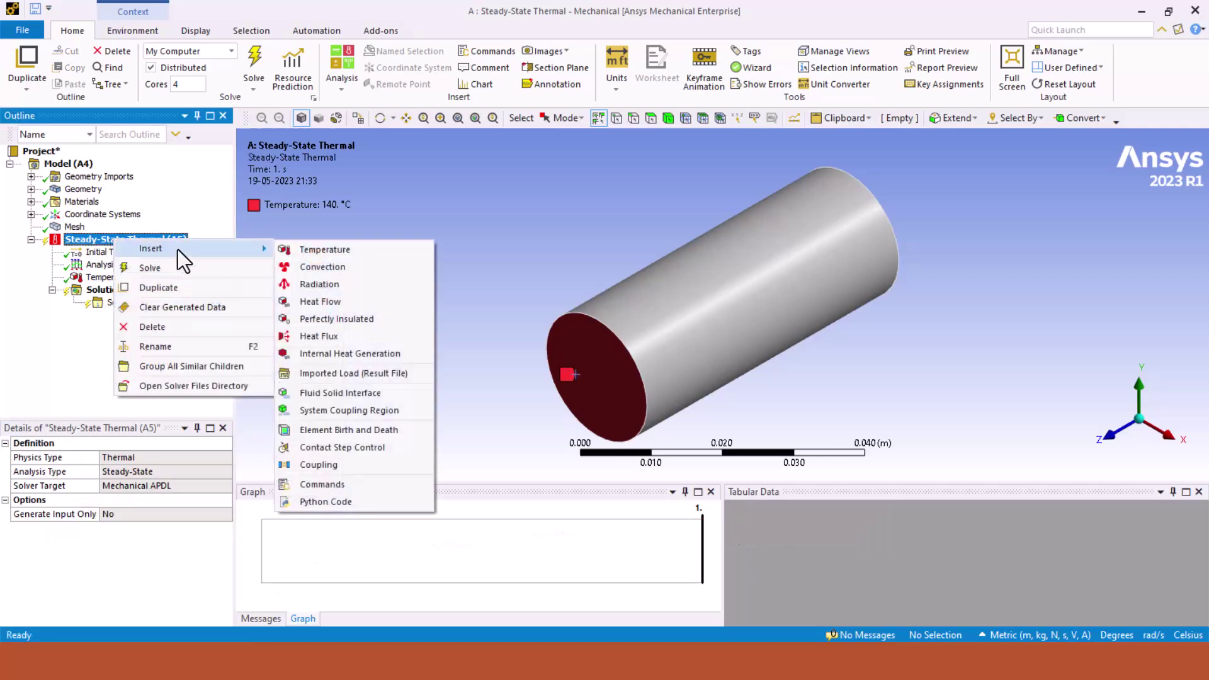
pyautogui.click(353, 271)
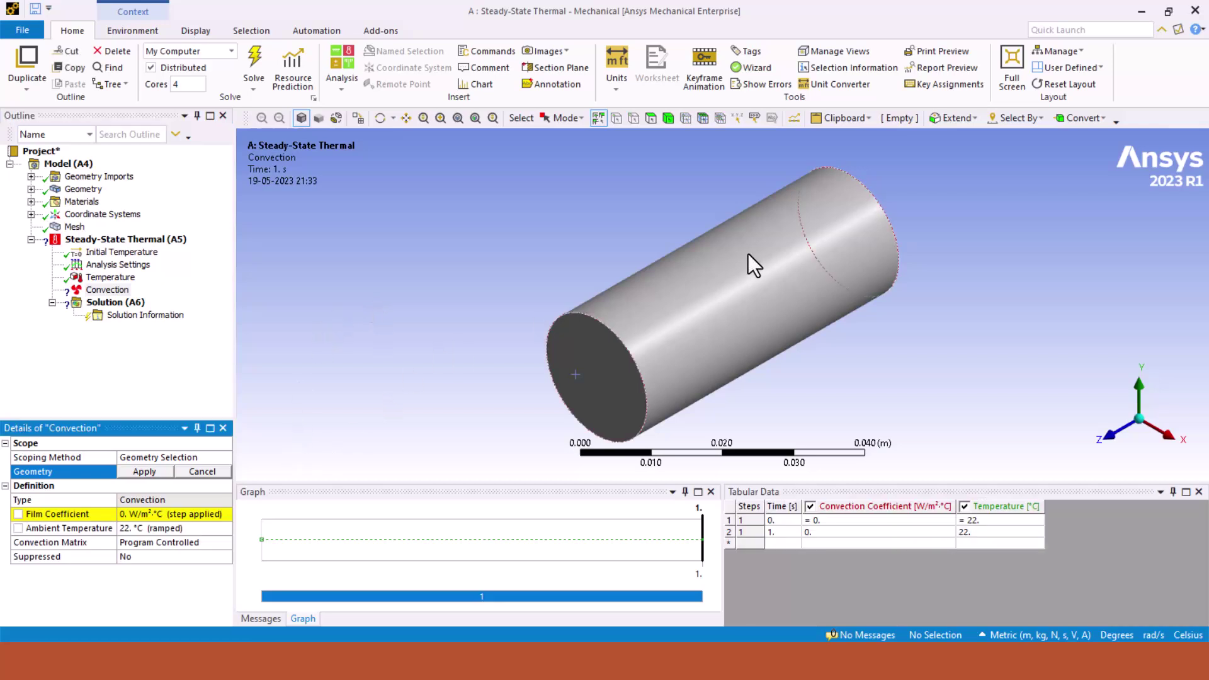
pyautogui.click(762, 304)
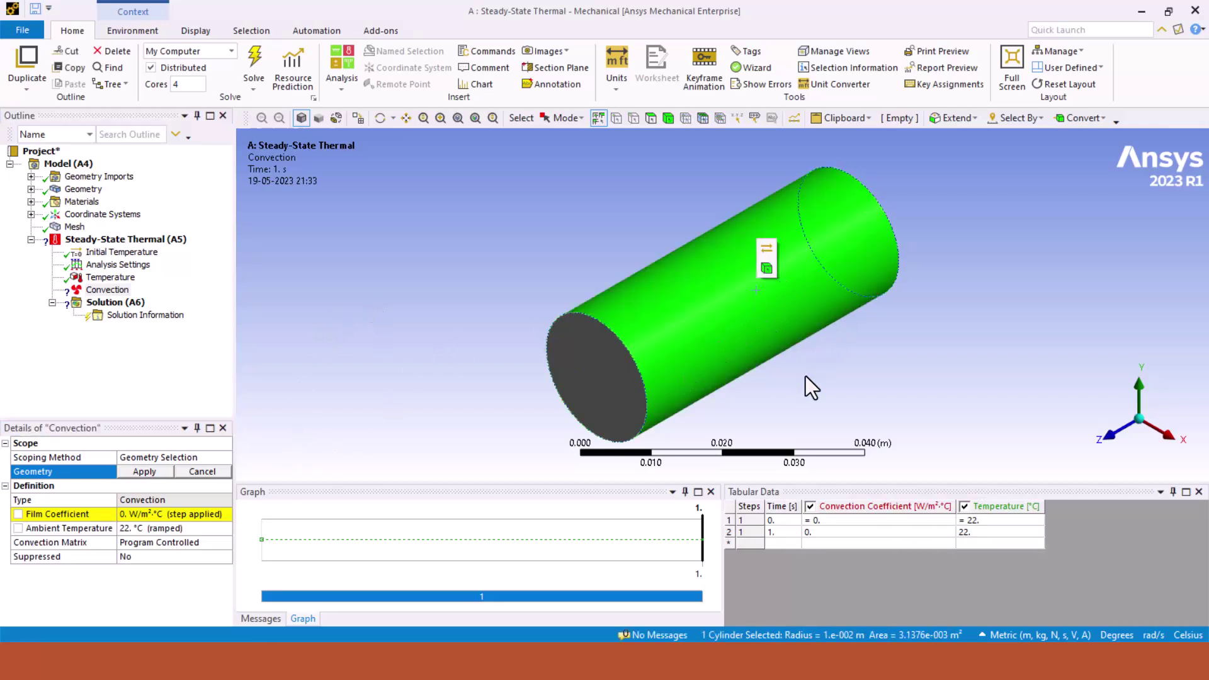
pyautogui.moveTo(897, 329); pyautogui.dragTo(867, 288, button='middle')
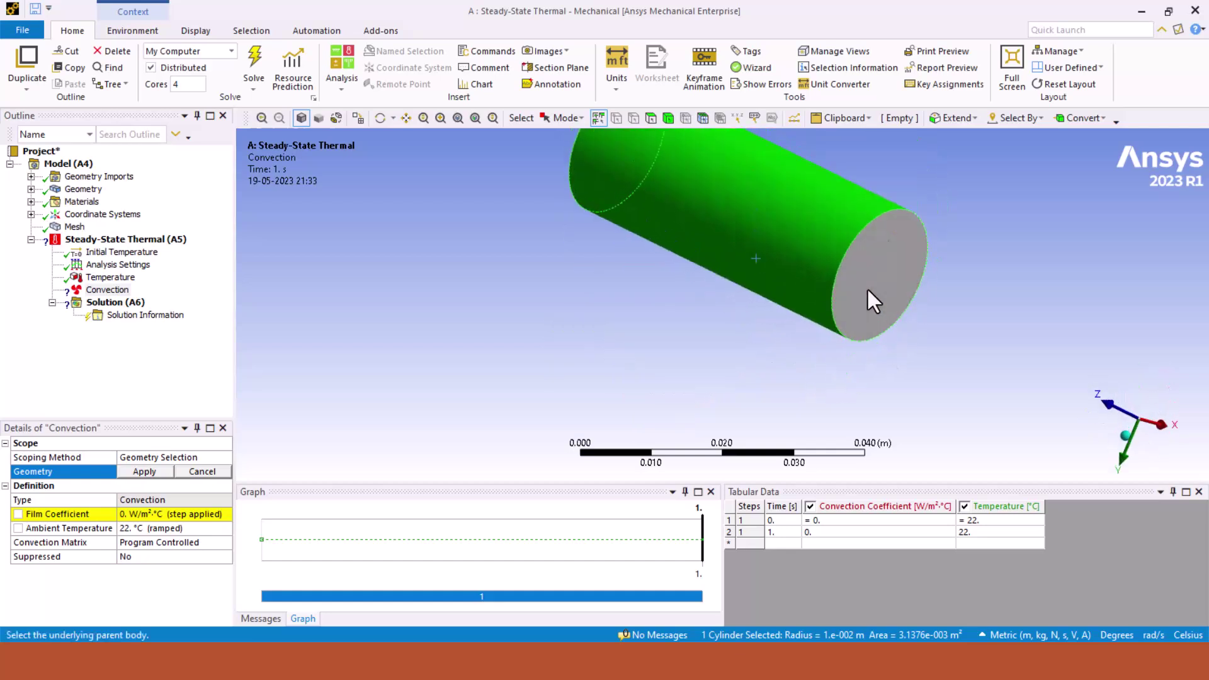
pyautogui.keyDown('ctrl'); pyautogui.click(905, 251); pyautogui.keyUp('ctrl')
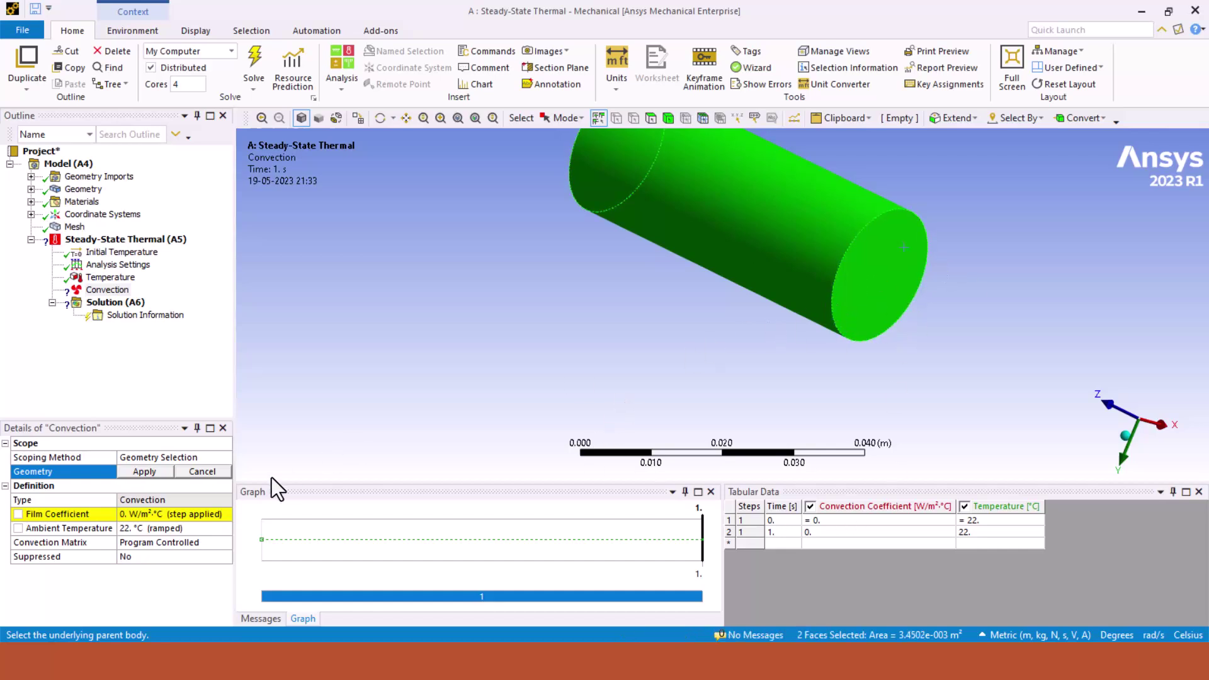
pyautogui.click(140, 472)
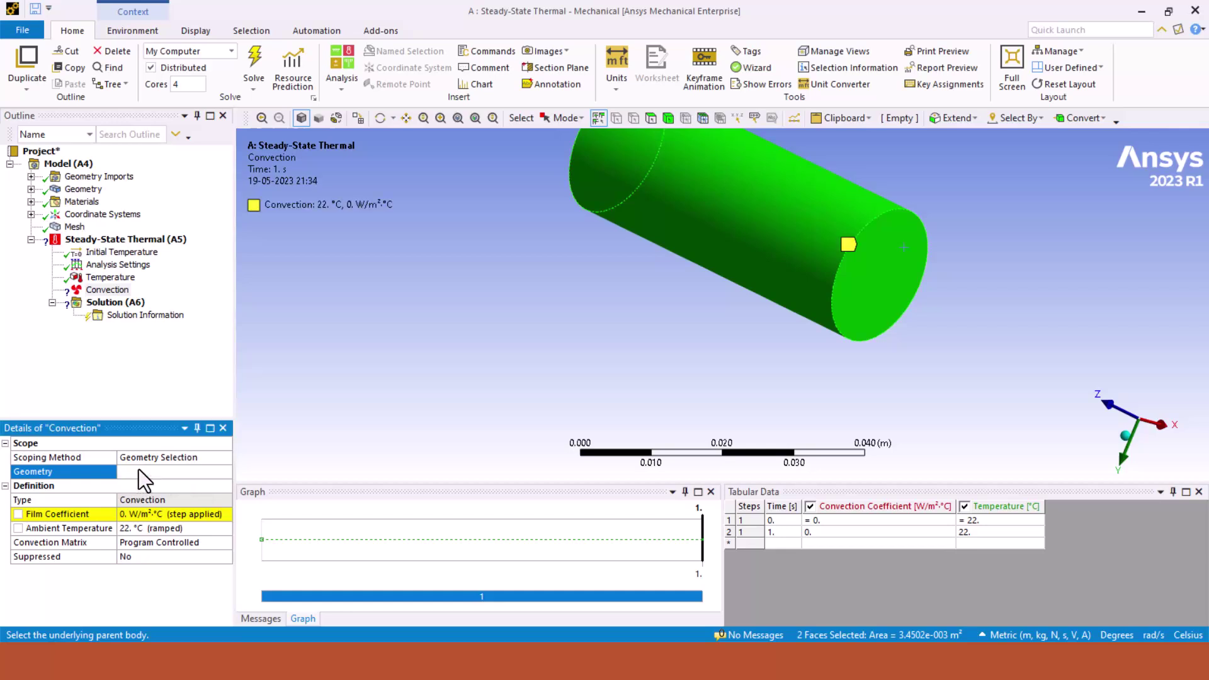
# - Set the convection film coefficient to 5 W/m²·°C and ambient temperature to 20 °C
pyautogui.click(136, 518)
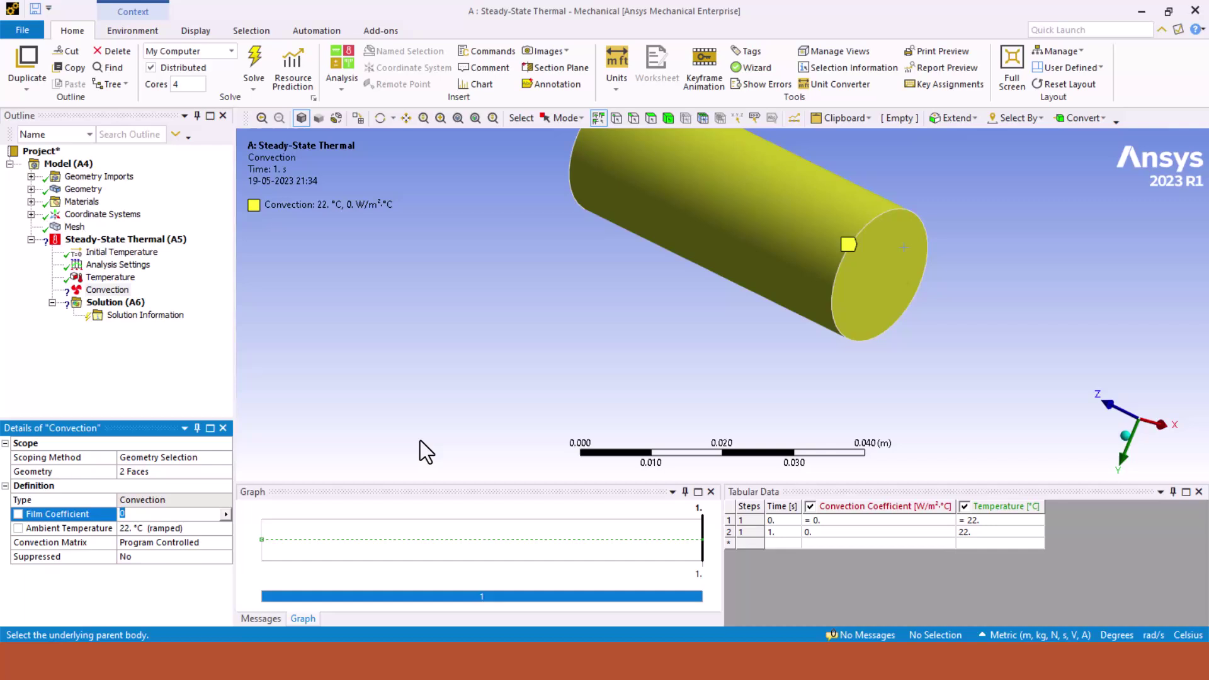
pyautogui.write('5')
pyautogui.press('Return')
pyautogui.click(135, 529)
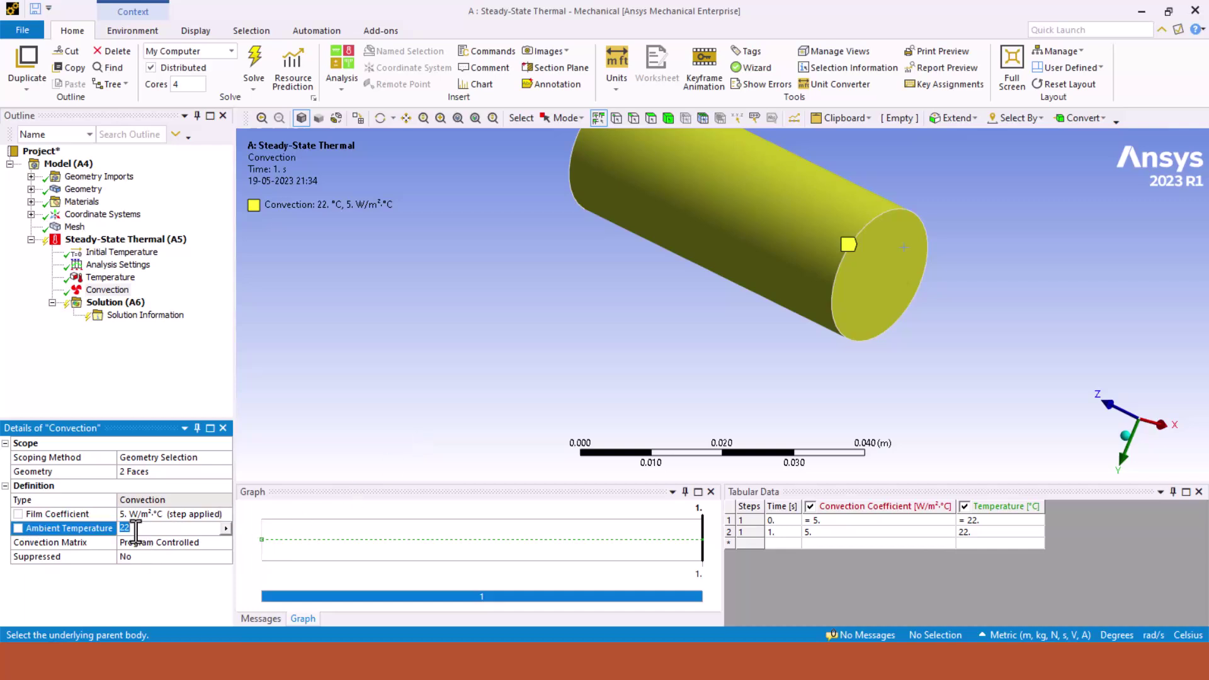
pyautogui.write('20')
pyautogui.press('Return')
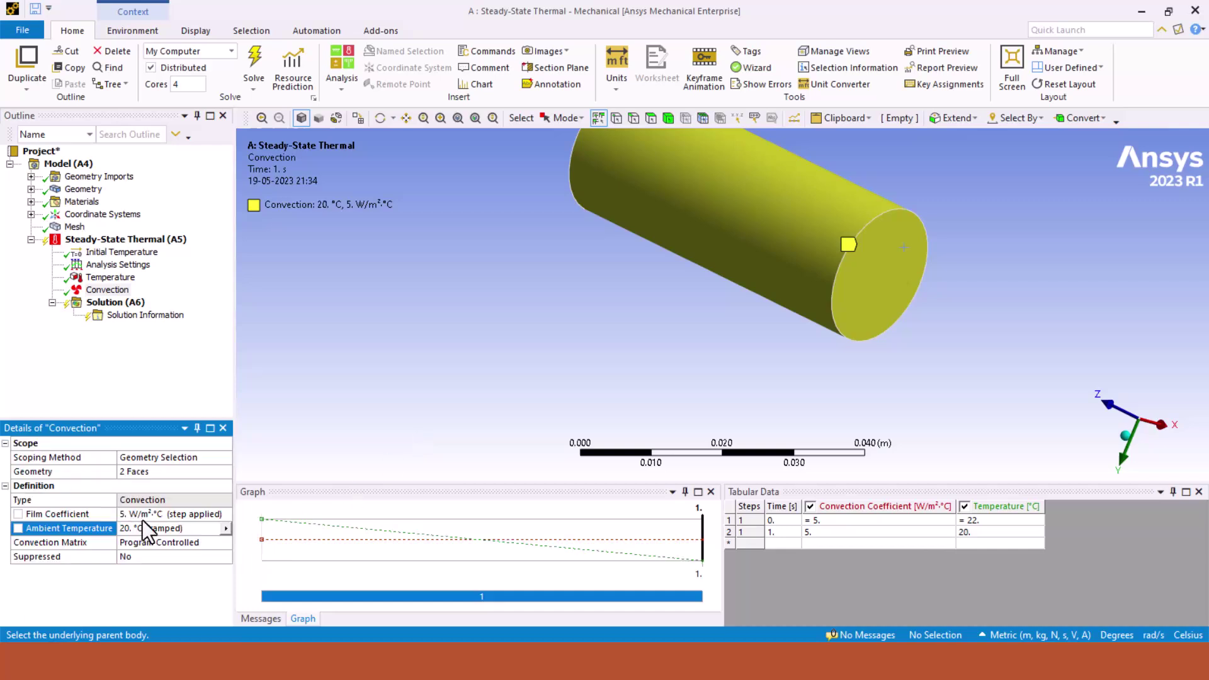
# - Solve the steady-state thermal analysis from Solution (A6) and wait until its status reads Done
pyautogui.click(109, 304)
pyautogui.rightClick(109, 303)
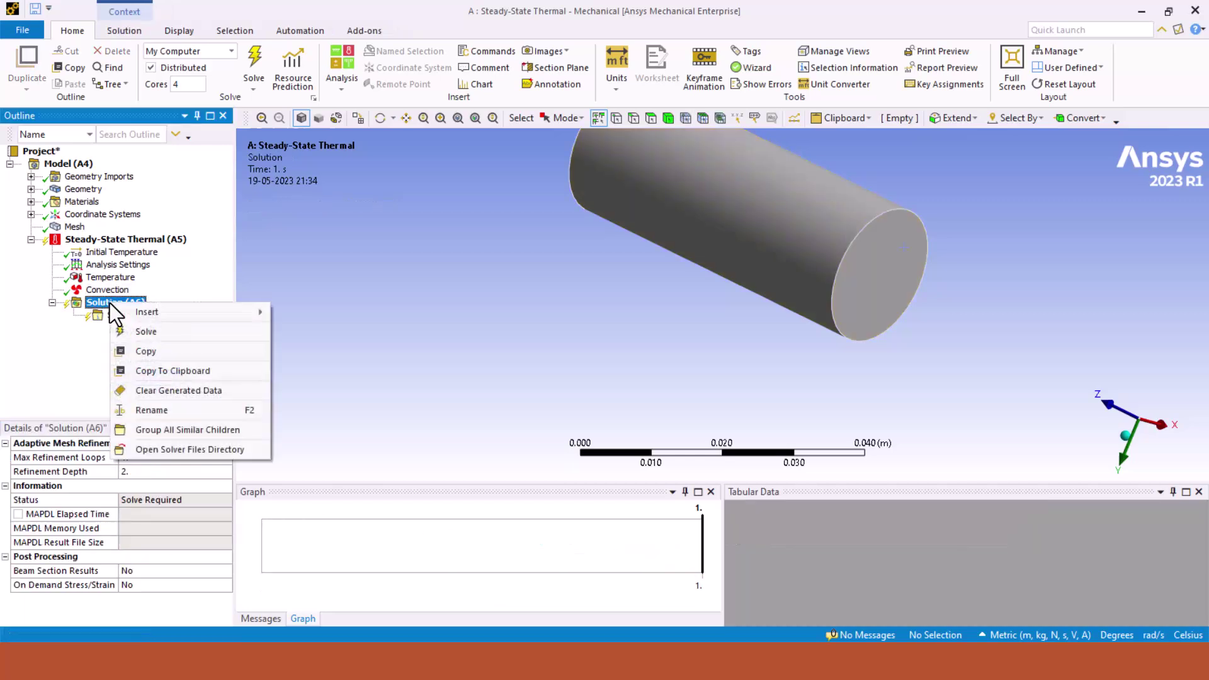
pyautogui.click(164, 330)
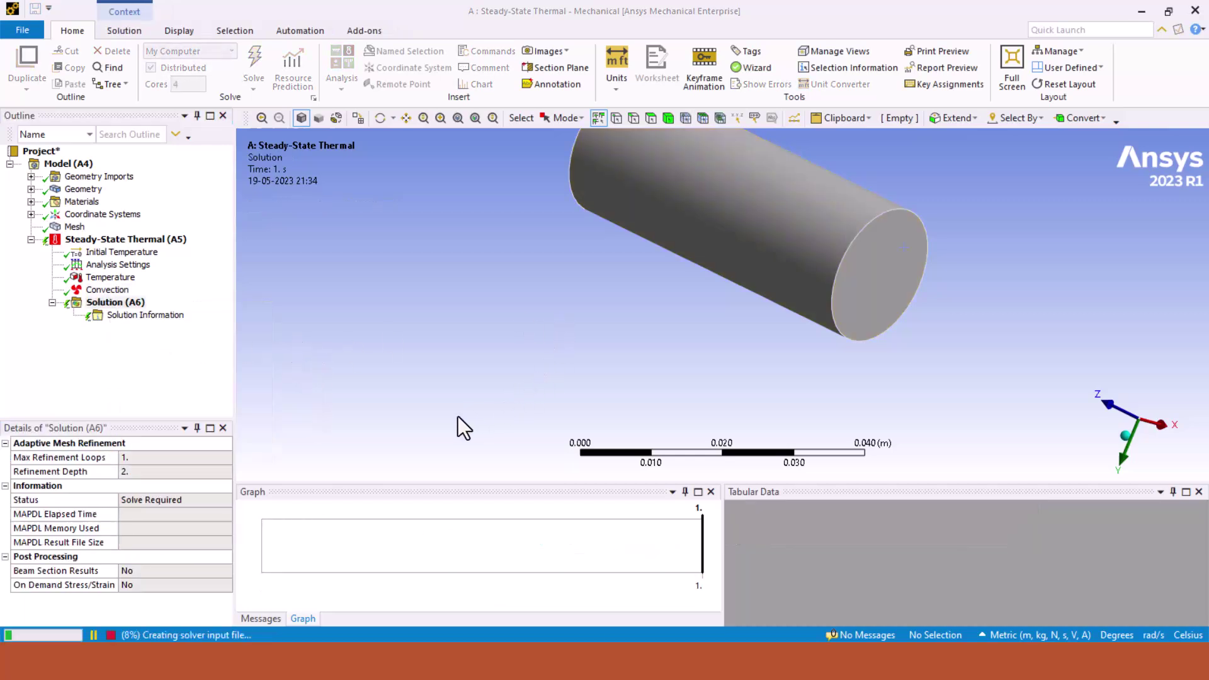
pyautogui.scroll(-5, 459, 417)
pyautogui.scroll(3, 724, 156)
pyautogui.scroll(2, 724, 156)
pyautogui.keyDown('ctrl'); pyautogui.moveTo(686, 211); pyautogui.dragTo(648, 292, button='middle'); pyautogui.keyUp('ctrl')
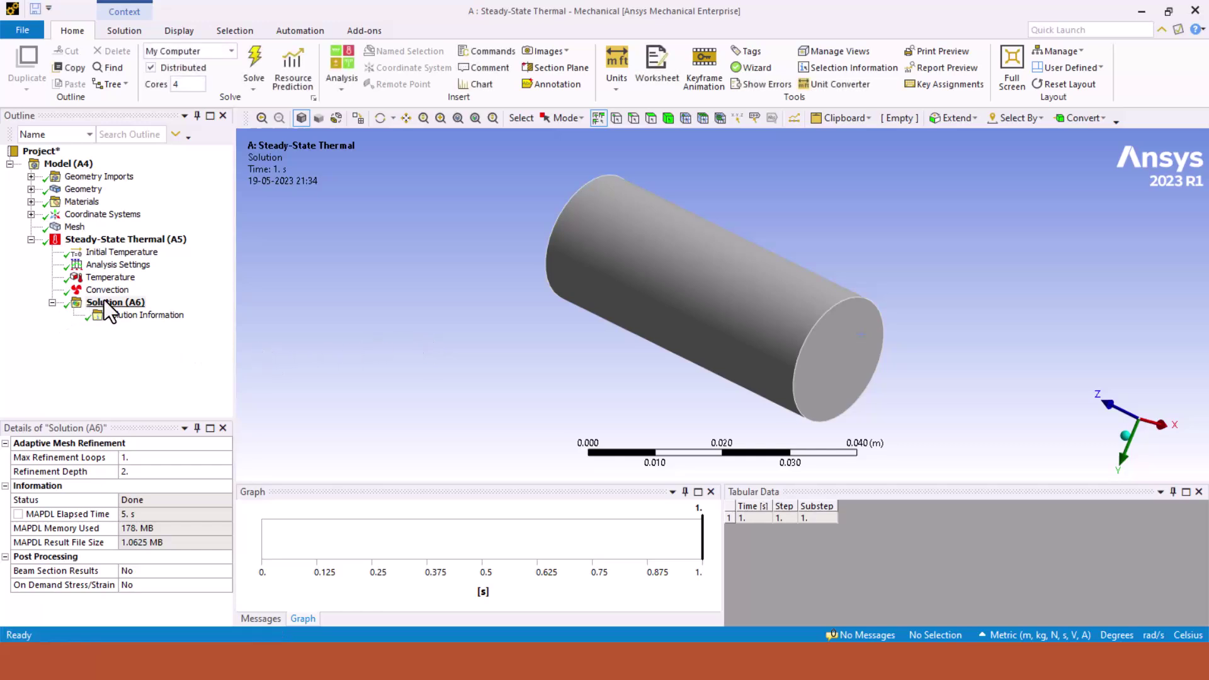
# - Insert a Temperature result under Solution and evaluate it, giving 140 °C down to 137.45 °C
pyautogui.rightClick(104, 299)
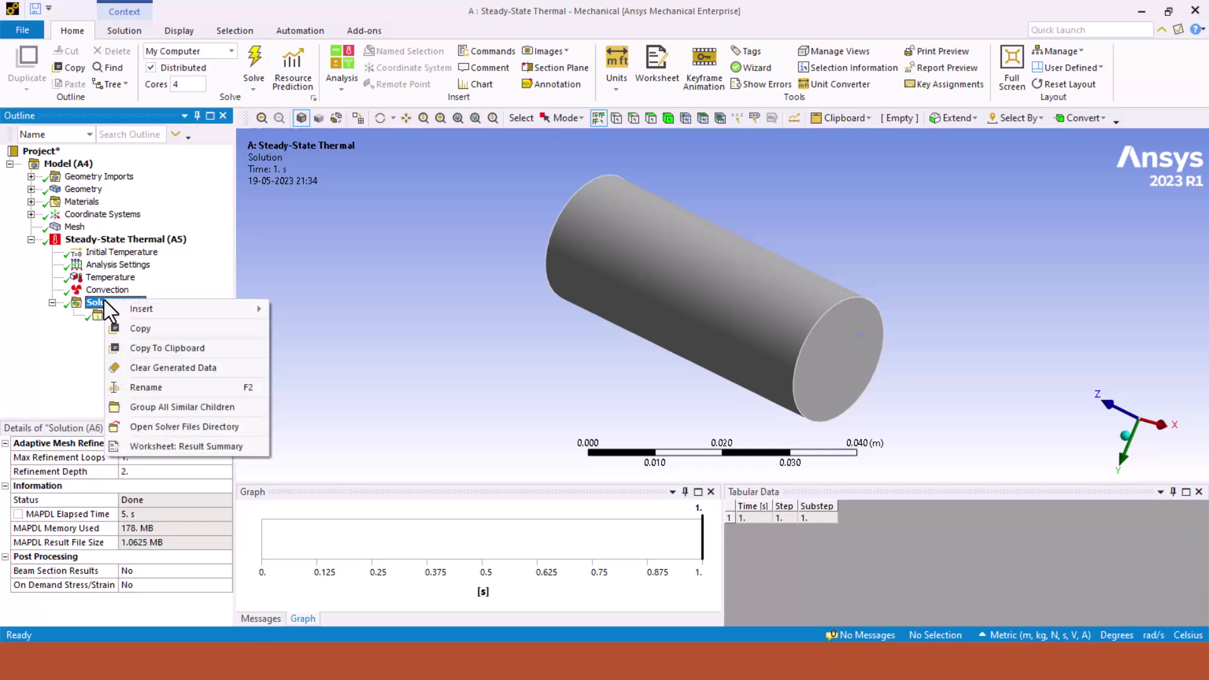
pyautogui.moveTo(157, 308)
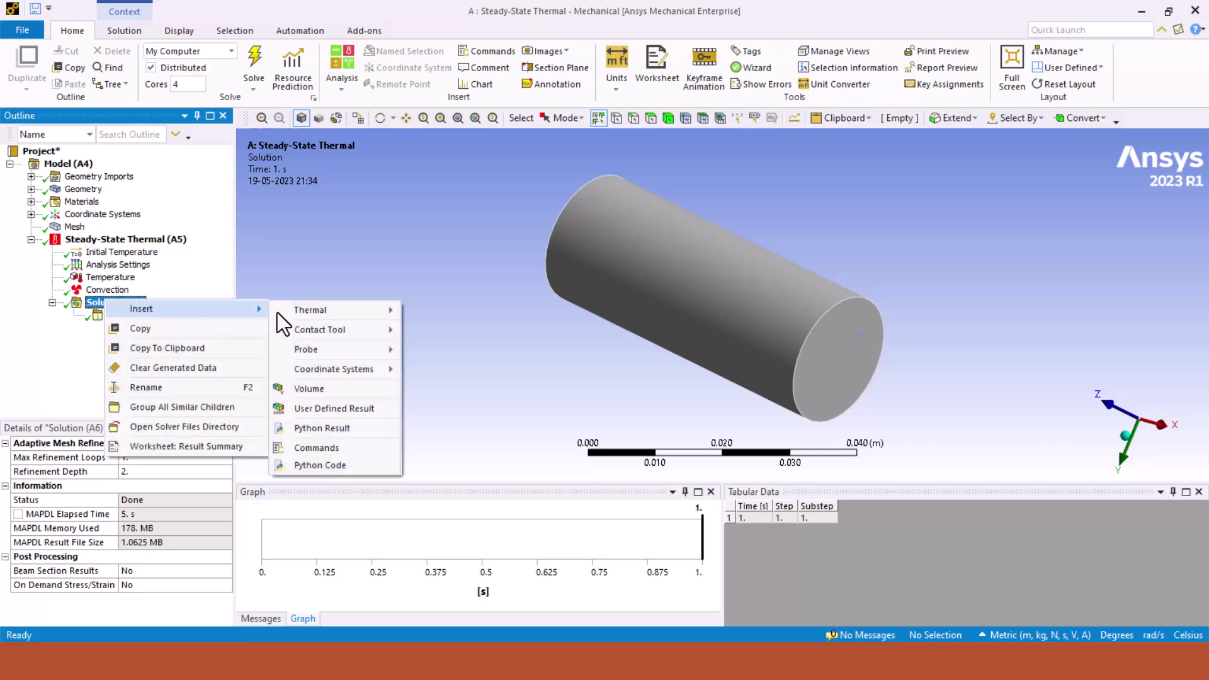
pyautogui.moveTo(316, 315)
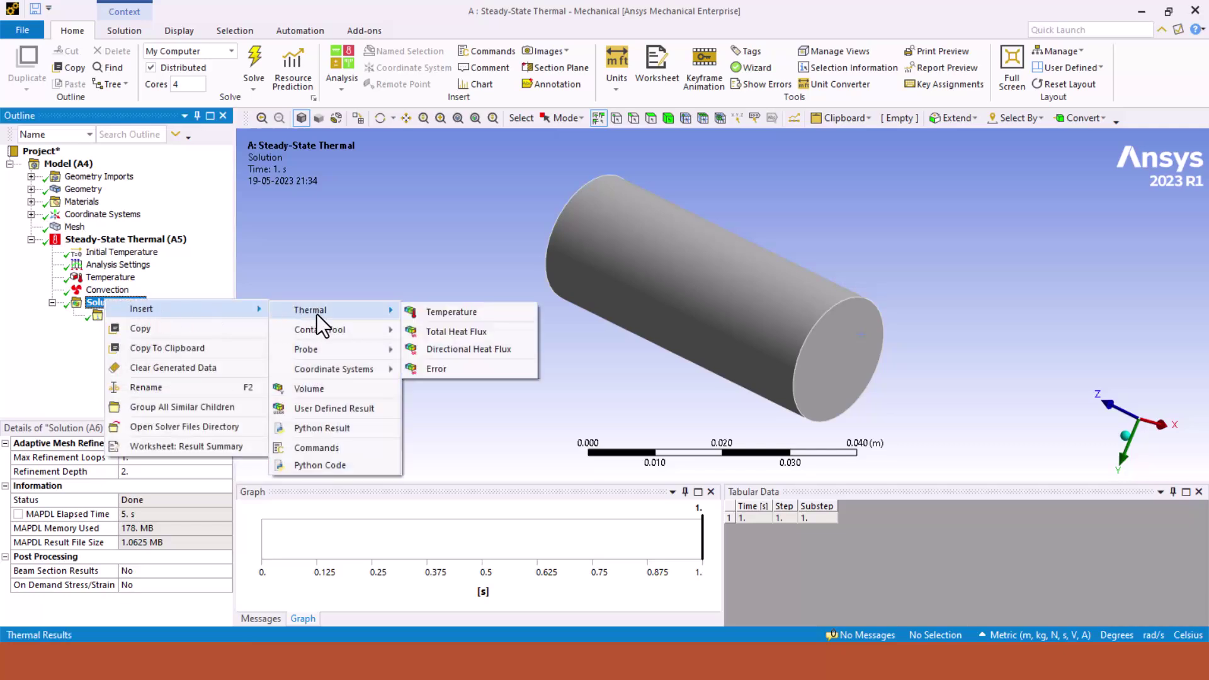
pyautogui.click(489, 312)
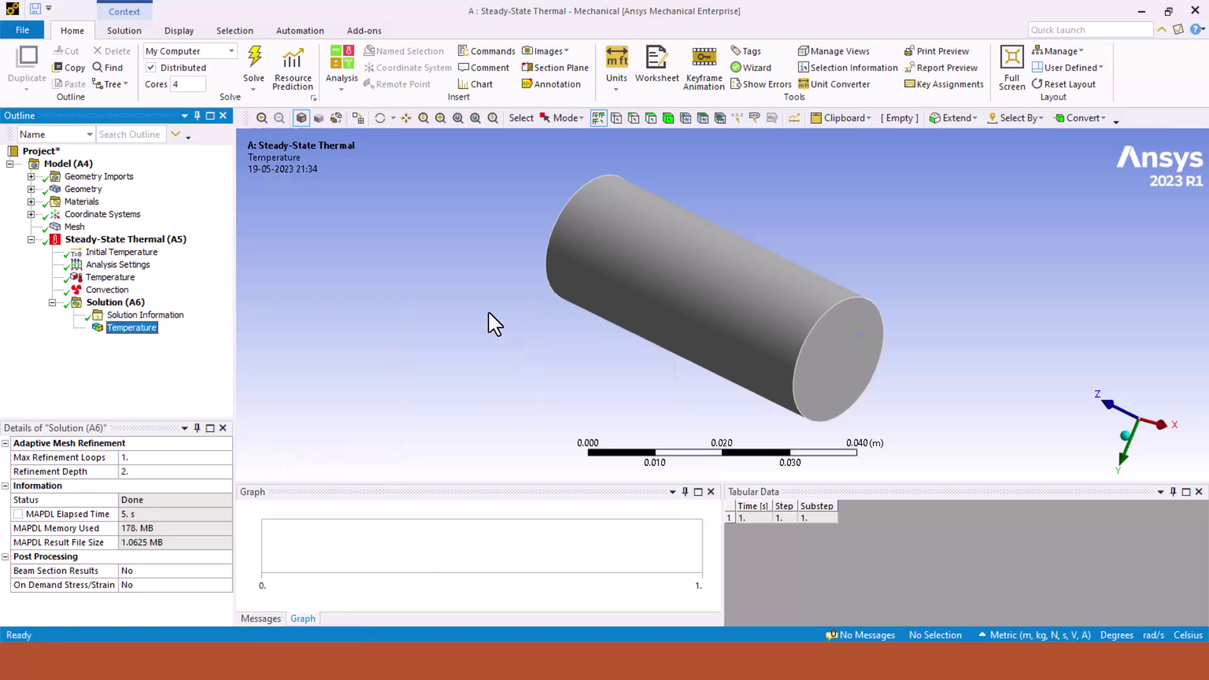
pyautogui.rightClick(126, 327)
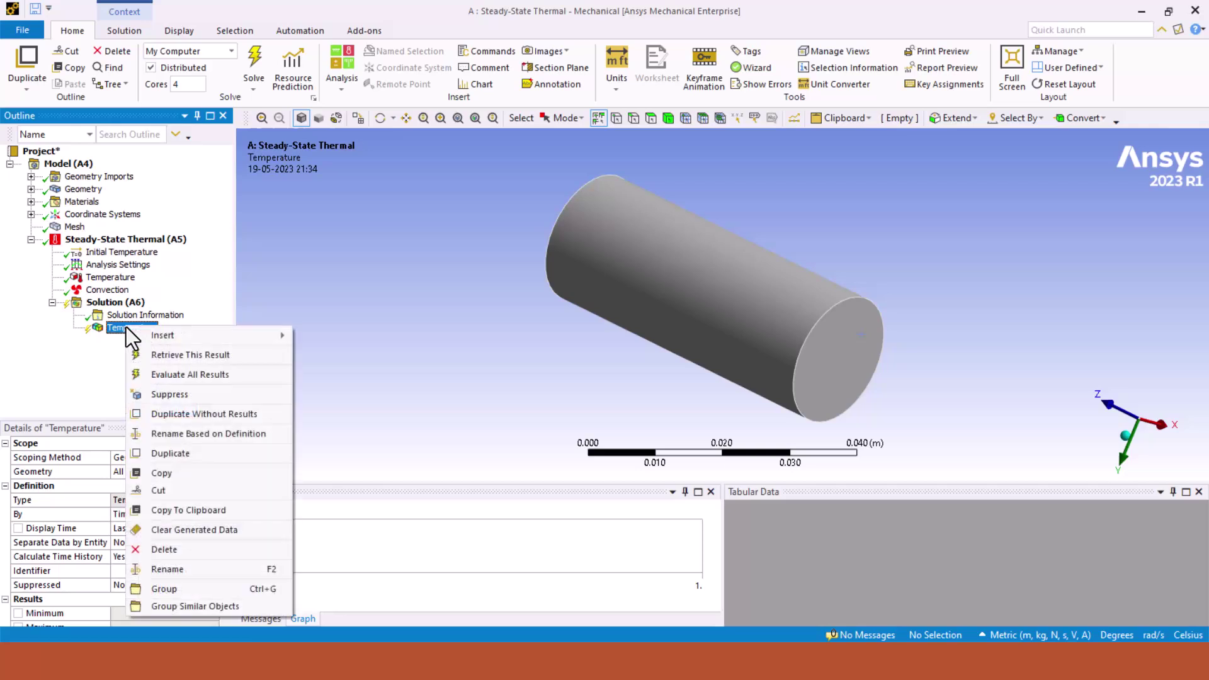
pyautogui.click(223, 378)
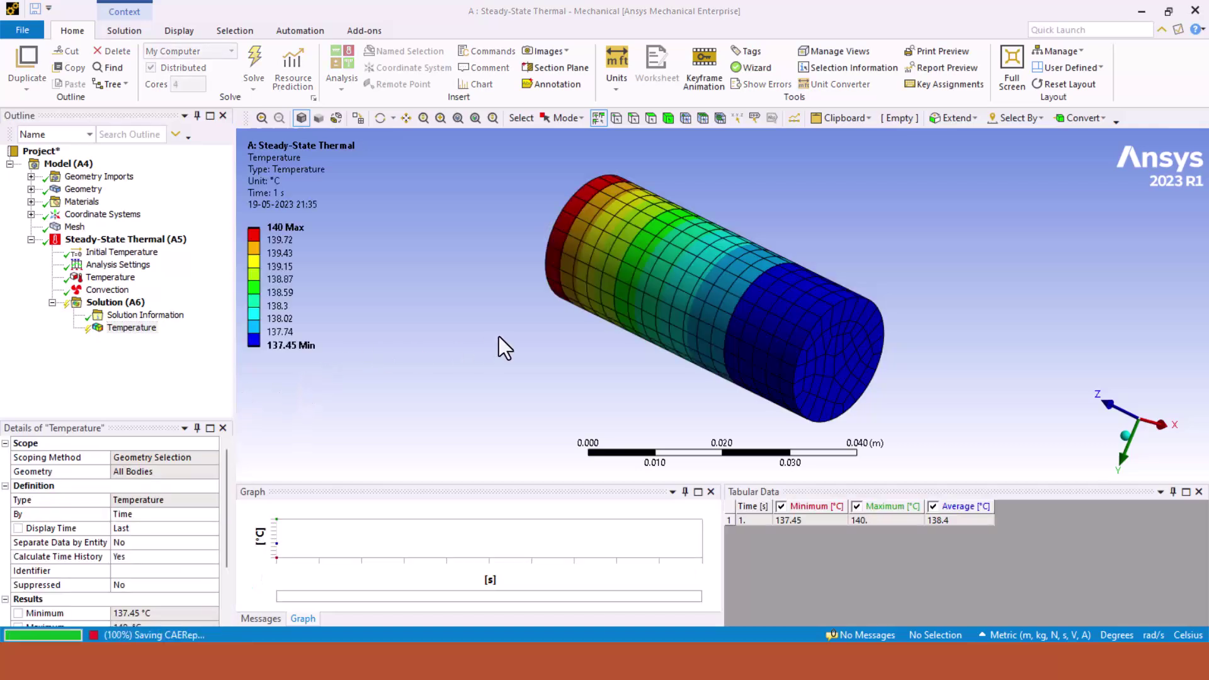
# - Orbit the temperature contour to a side view and zoom in on the fin's gradient
pyautogui.moveTo(583, 315); pyautogui.dragTo(561, 293, button='middle')
pyautogui.scroll(2, 531, 297)
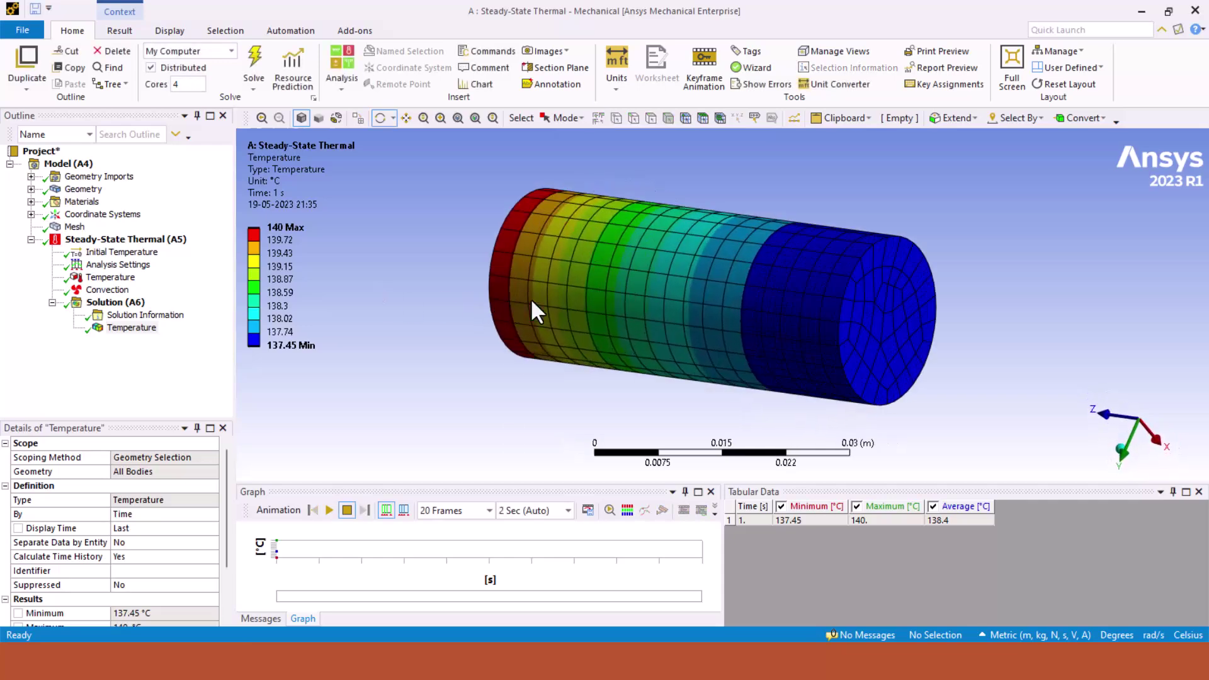